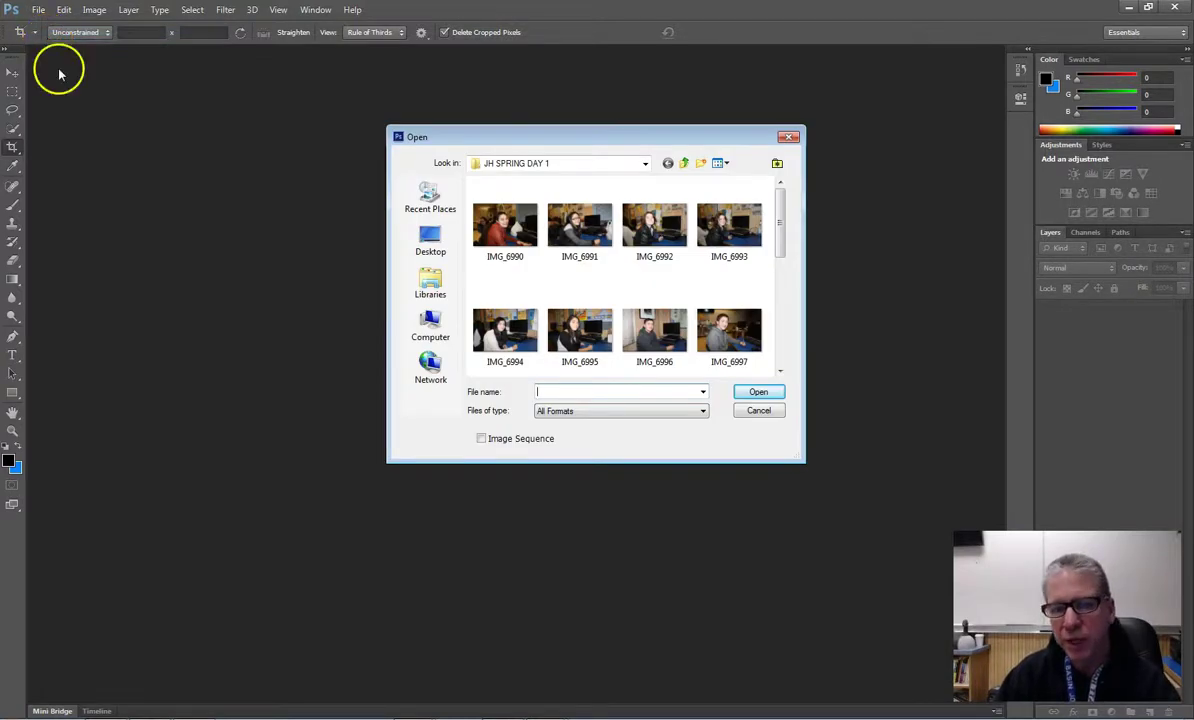
# - Open the photo IMG_6996 from the JH SPRING DAY 1 folder and switch to the Move tool
pyautogui.moveTo(620, 134); pyautogui.dragTo(640, 143)
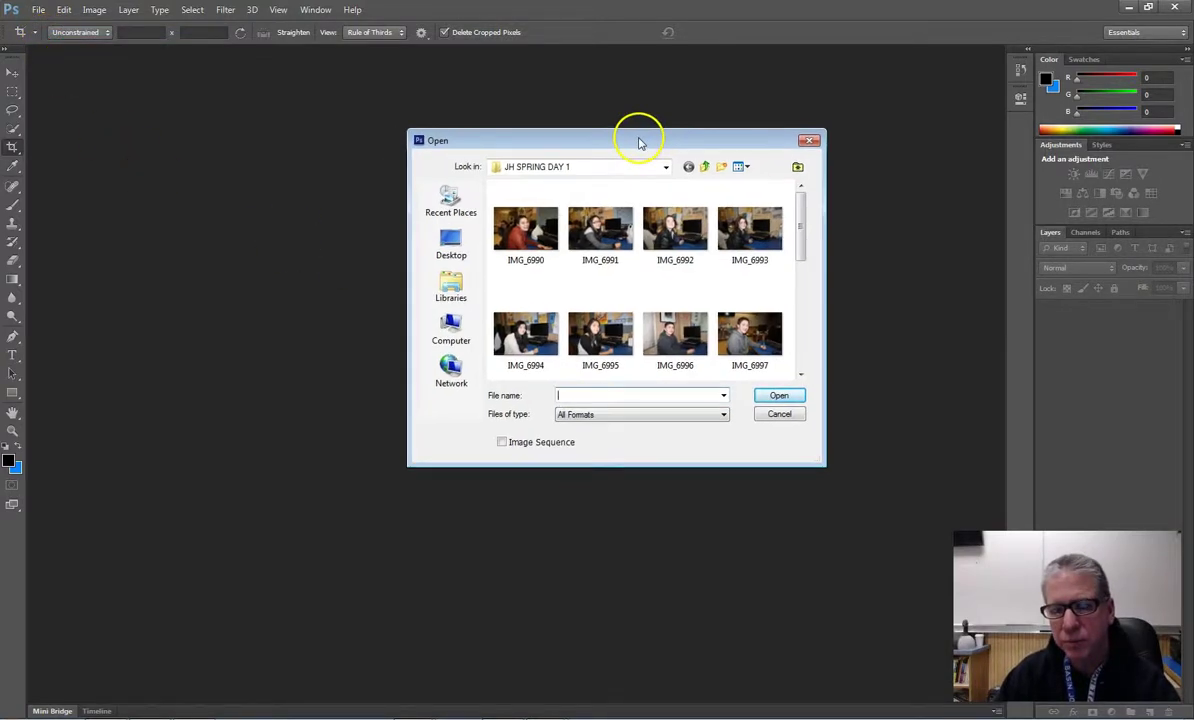
pyautogui.click(667, 340)
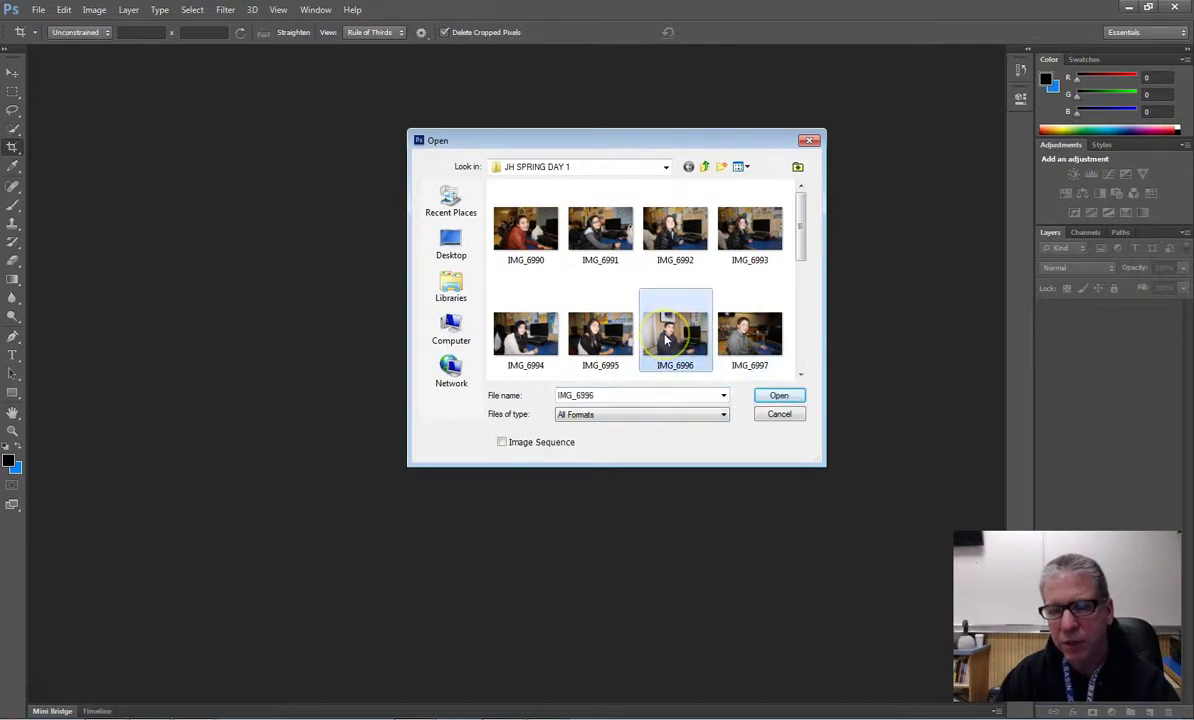
pyautogui.click(780, 398)
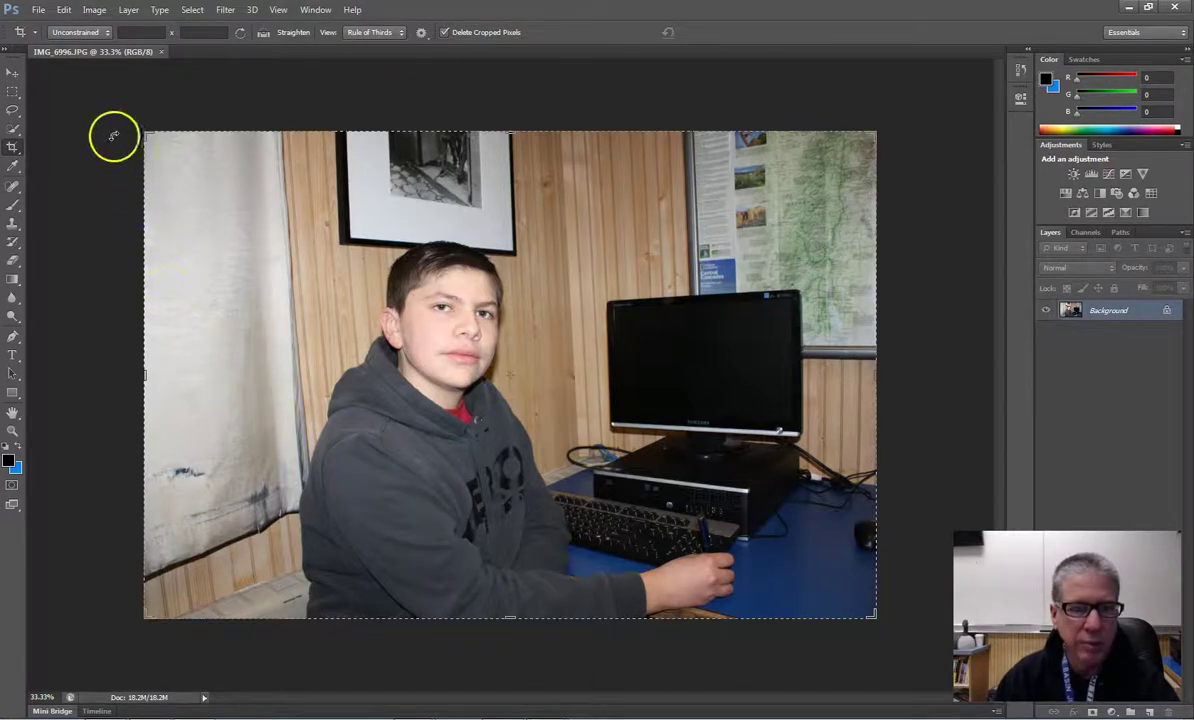
pyautogui.click(12, 73)
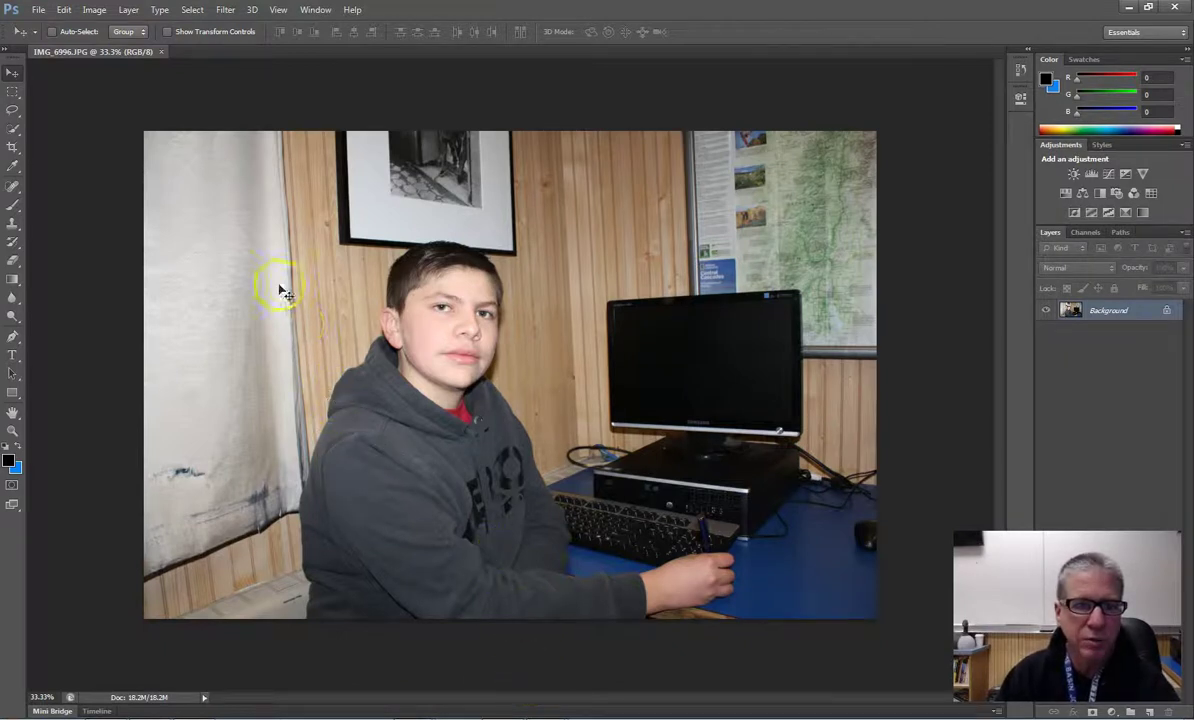
# - Duplicate the photo as IMG_6996 copy and close the original IMG_6996.JPG
pyautogui.click(93, 10)
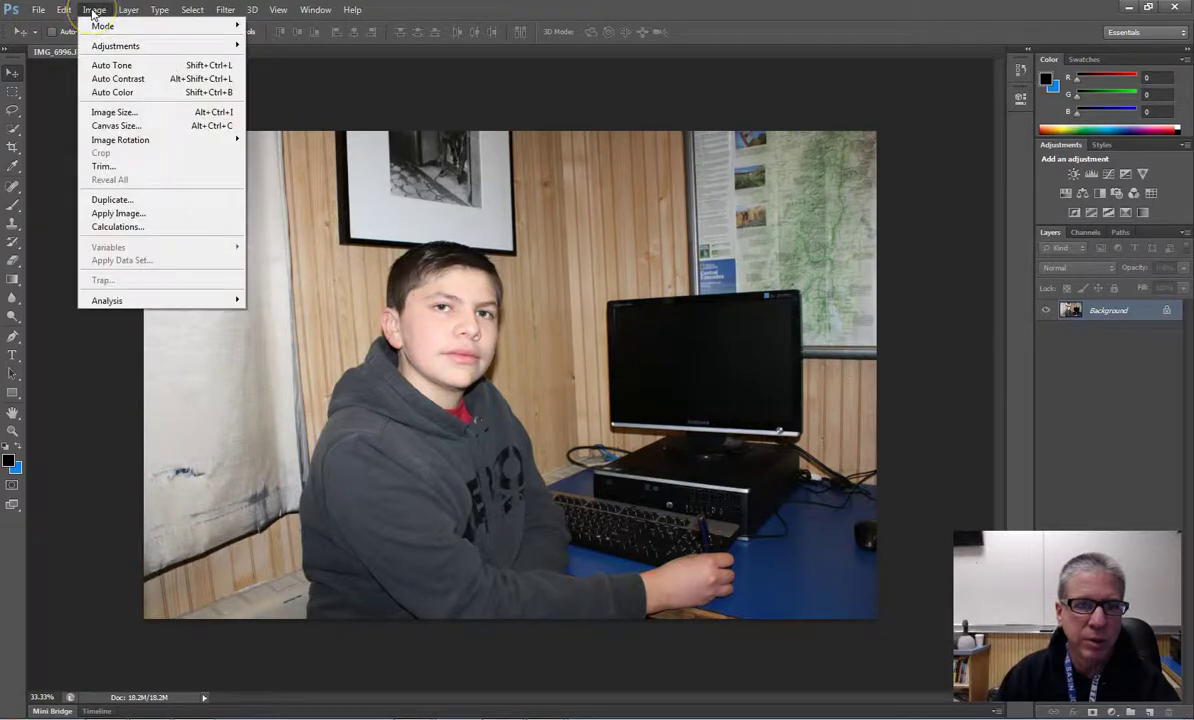
pyautogui.click(135, 200)
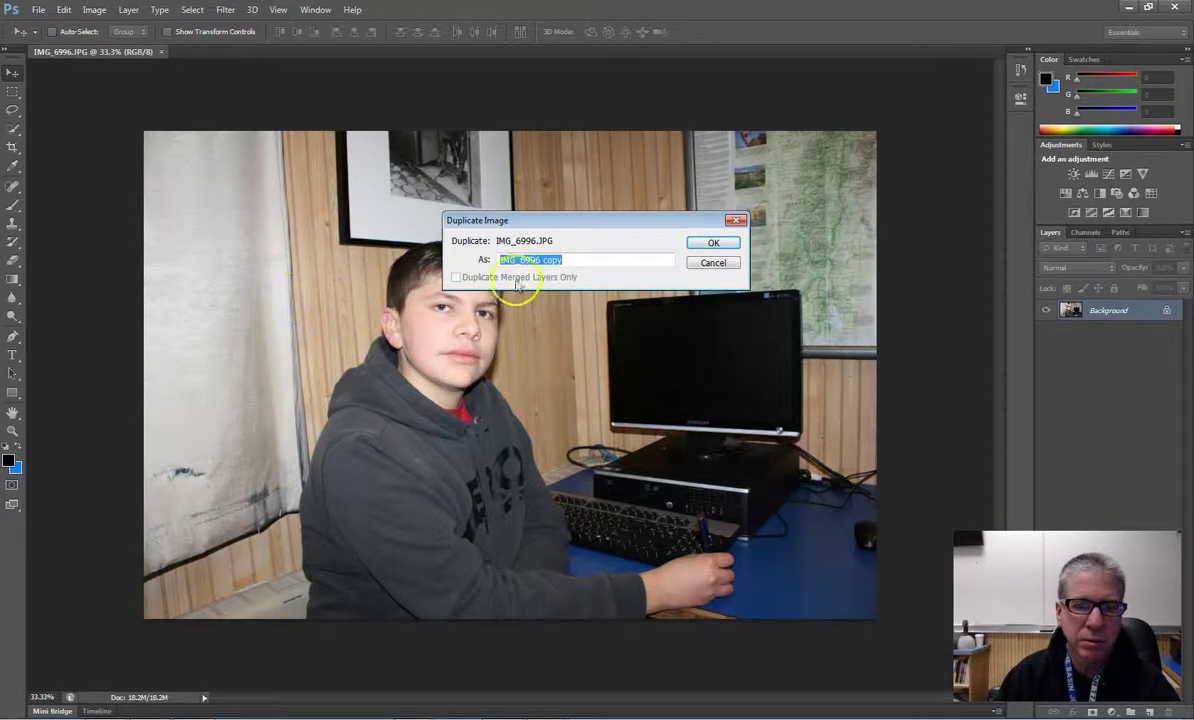
pyautogui.click(712, 244)
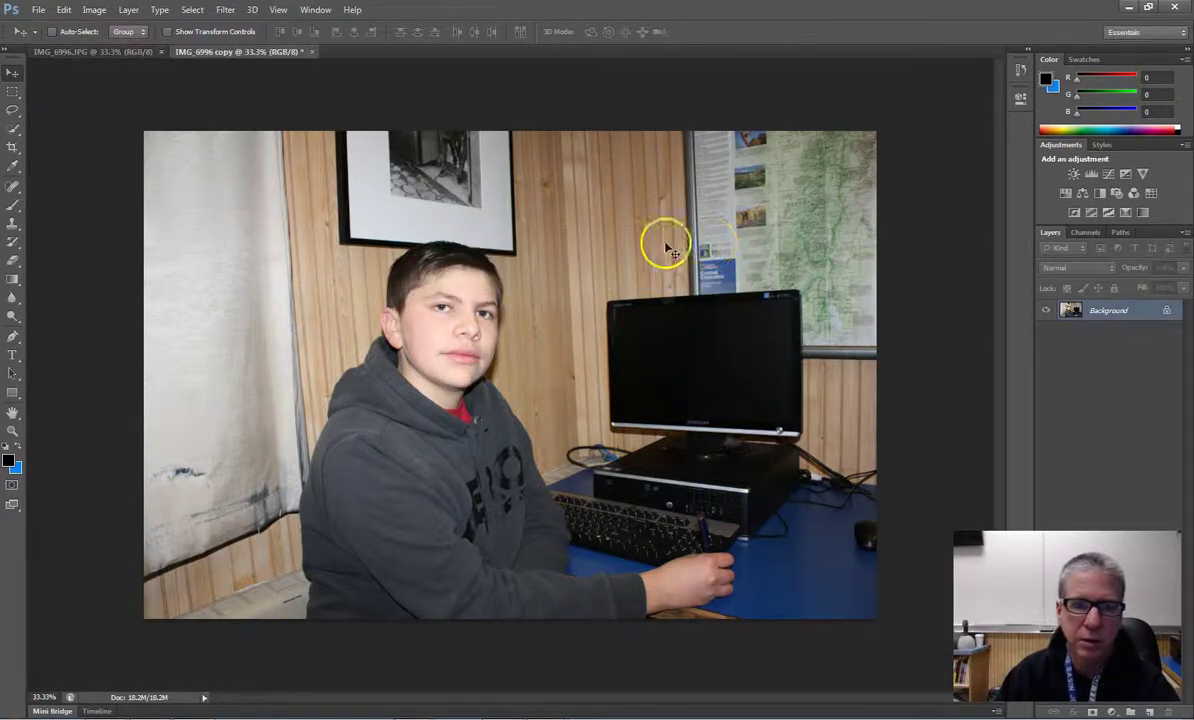
pyautogui.click(160, 52)
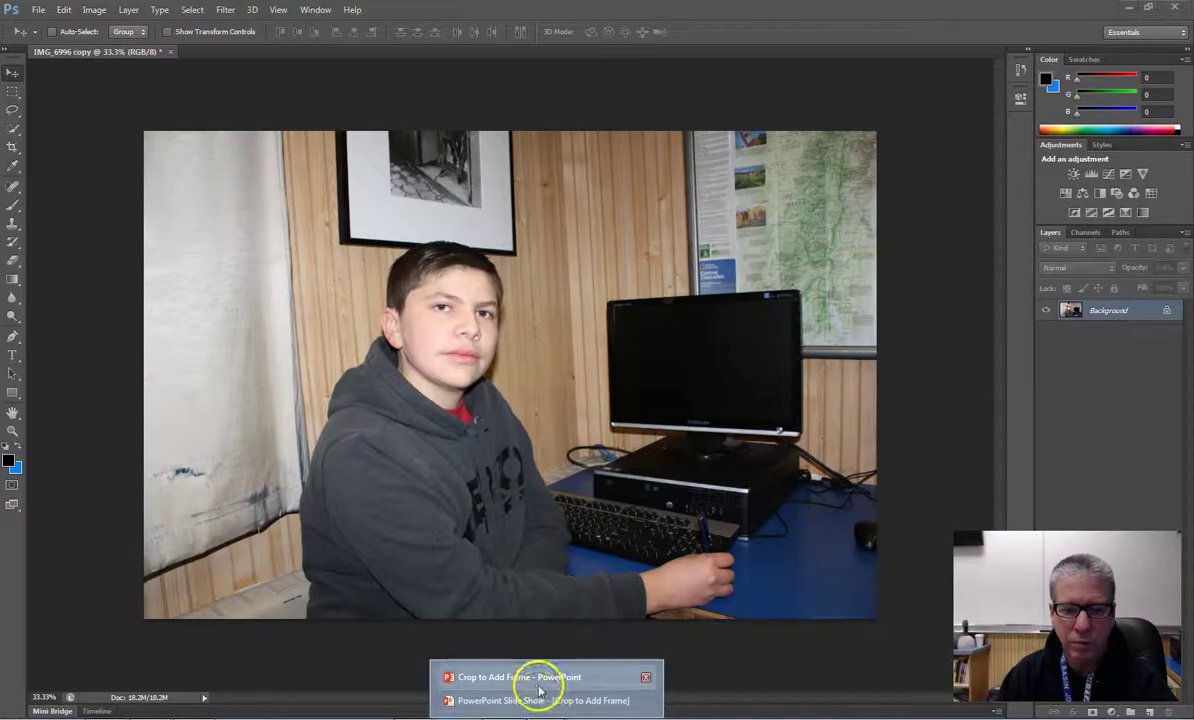
# - Switch to the Crop to Add Frame presentation in PowerPoint to read the task list, and return to Photoshop
pyautogui.click(538, 684)
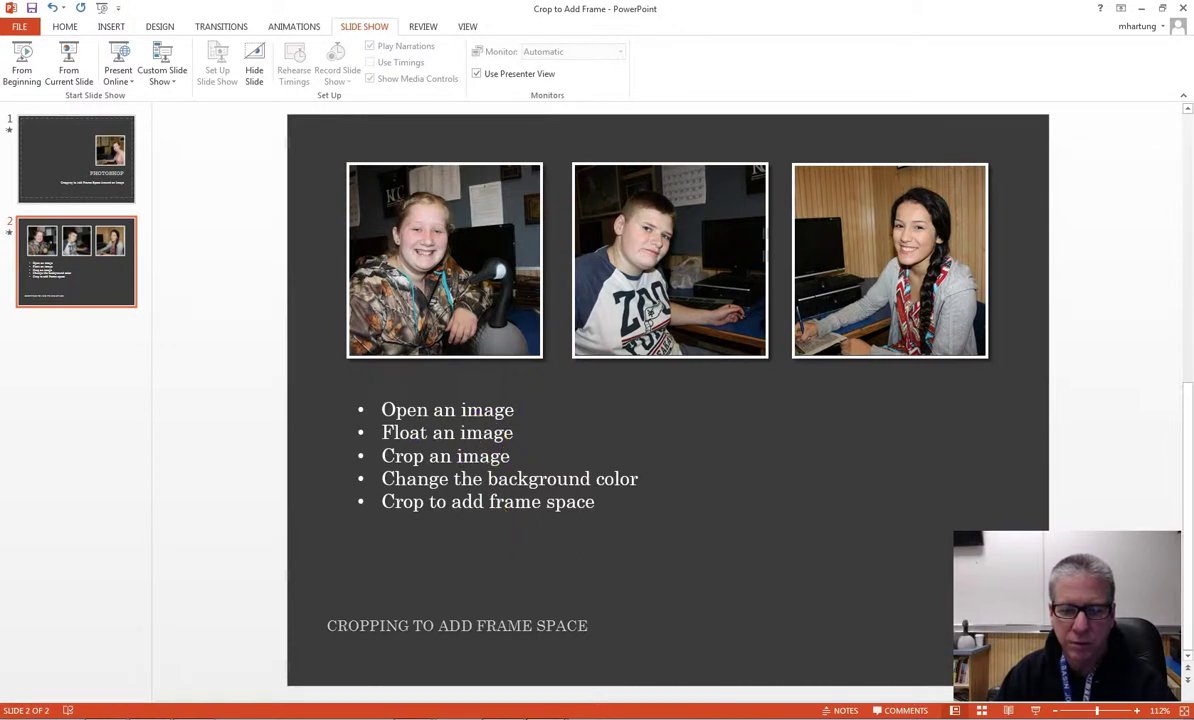
pyautogui.moveTo(547, 719)
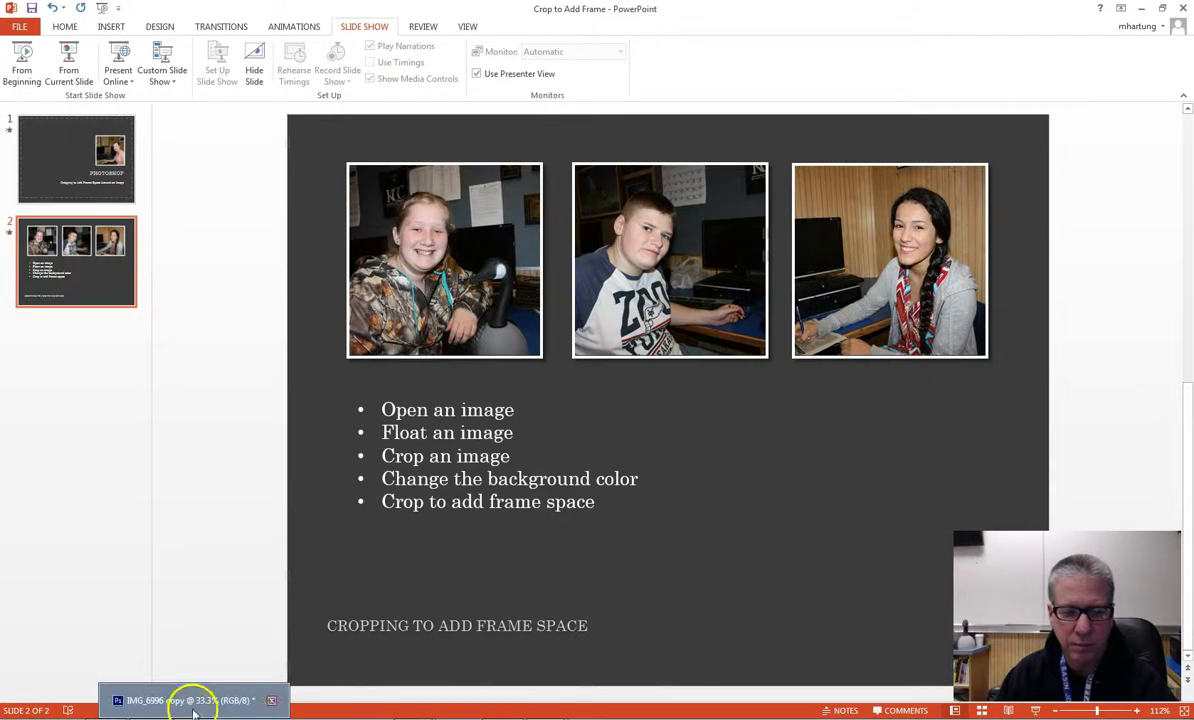
pyautogui.click(190, 702)
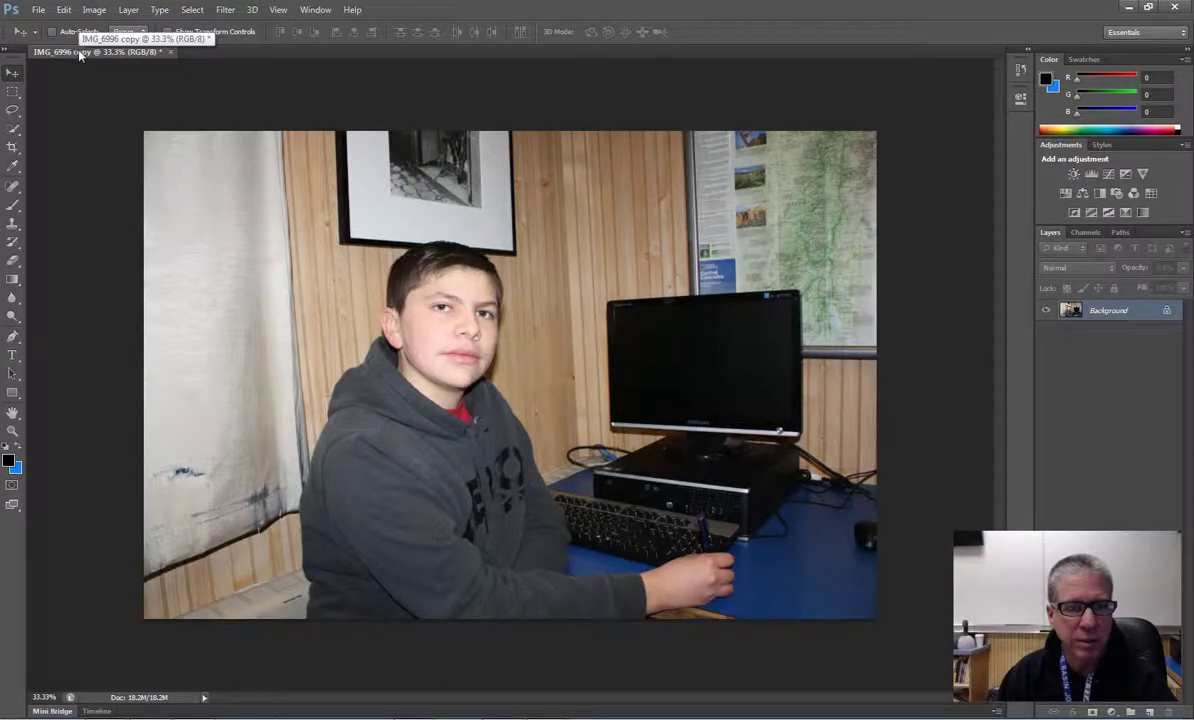
# - Float the IMG_6996 copy document as a separate window and dock it back into the workspace
pyautogui.moveTo(79, 55); pyautogui.dragTo(120, 122)
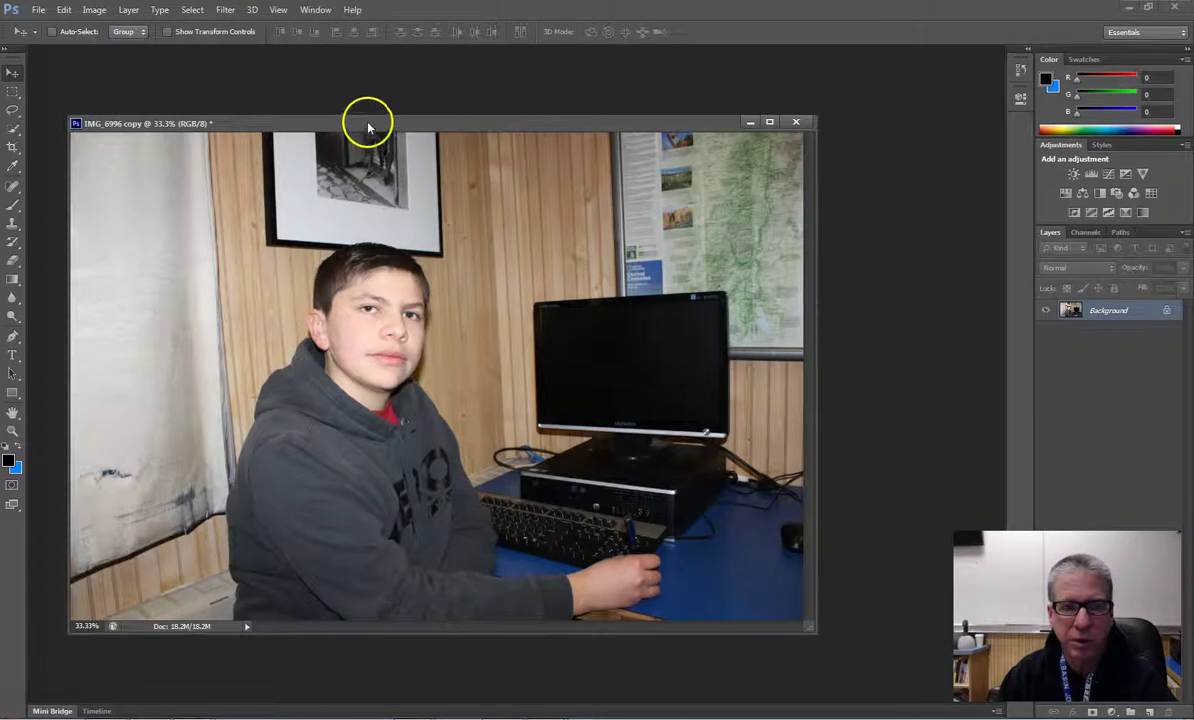
pyautogui.moveTo(368, 117); pyautogui.dragTo(498, 102)
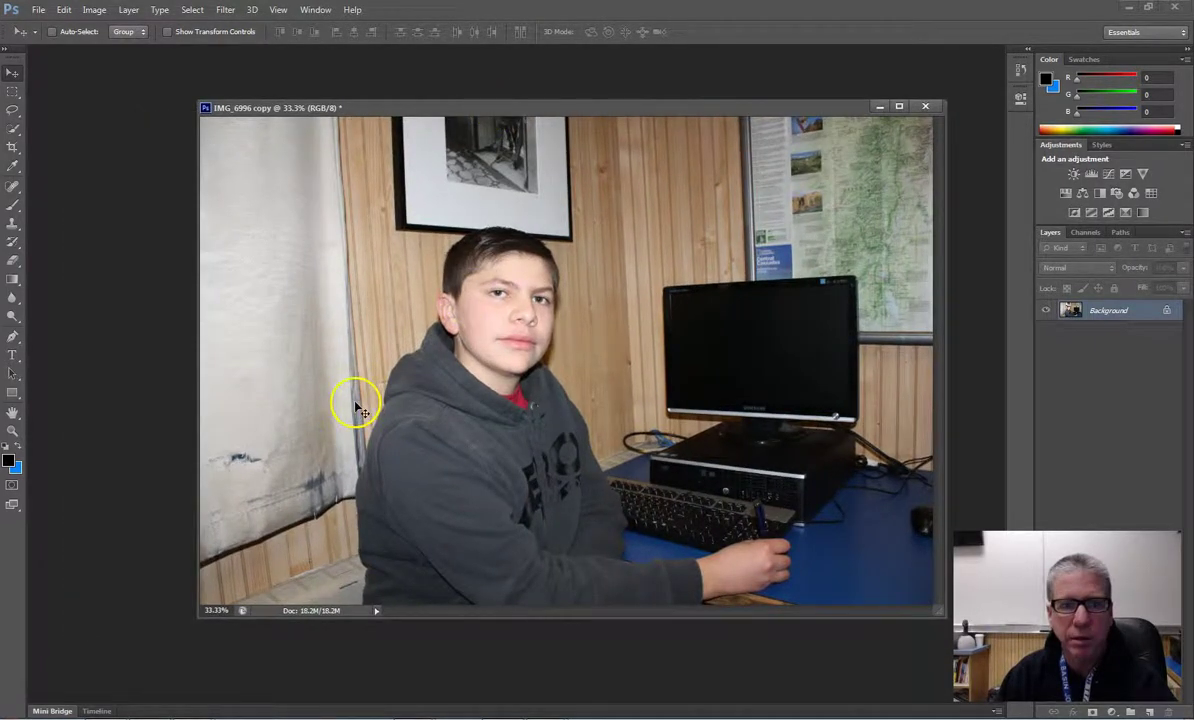
pyautogui.moveTo(456, 112); pyautogui.dragTo(340, 59)
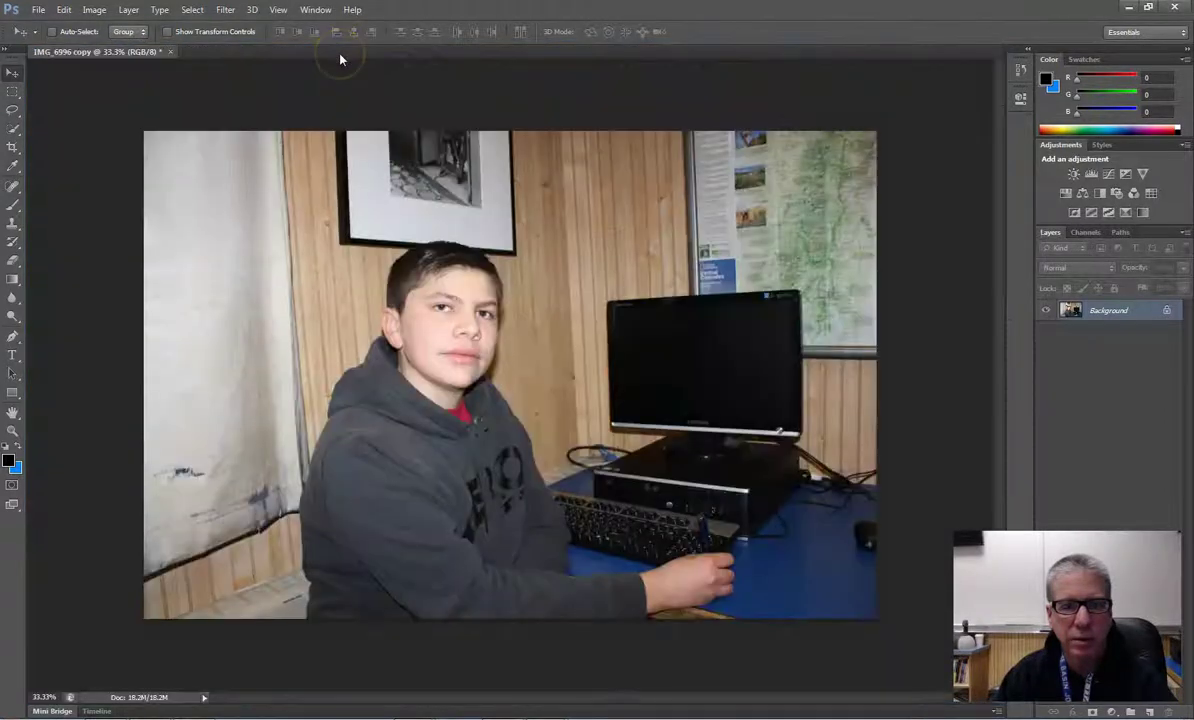
# - Float the IMG_6996 copy document in its own window and place it near the middle of the workspace
pyautogui.moveTo(93, 57); pyautogui.dragTo(205, 125)
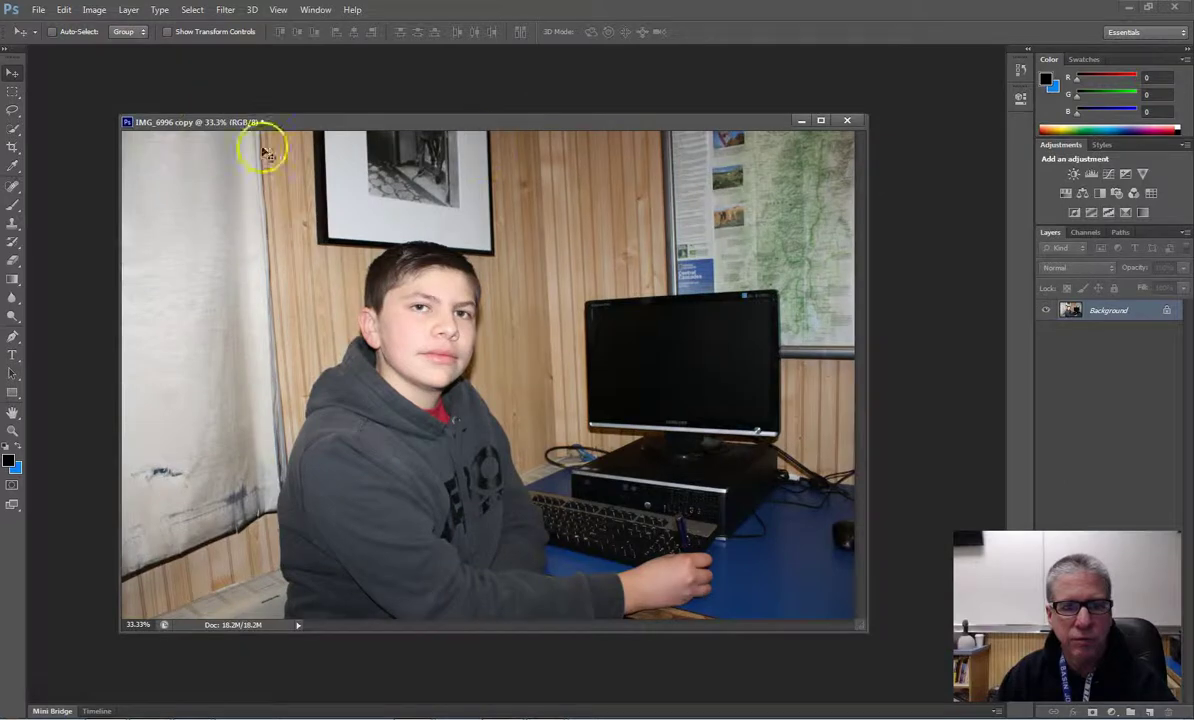
pyautogui.moveTo(453, 122); pyautogui.dragTo(478, 139)
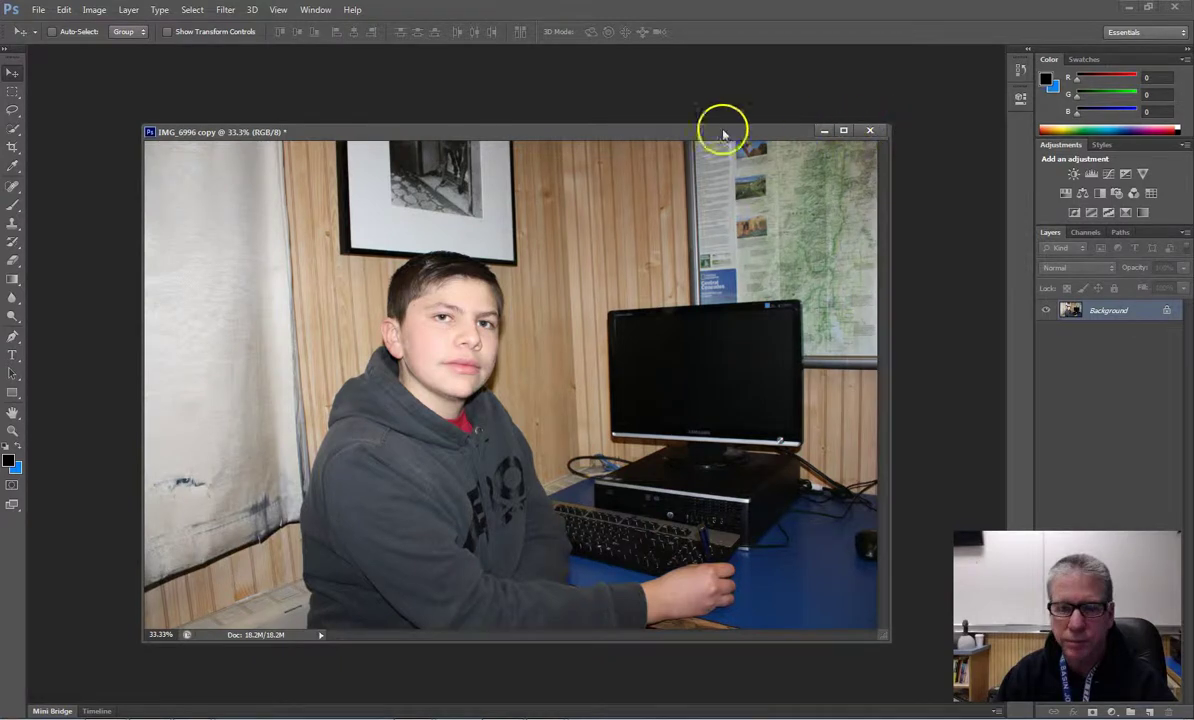
pyautogui.moveTo(536, 133); pyautogui.dragTo(572, 103)
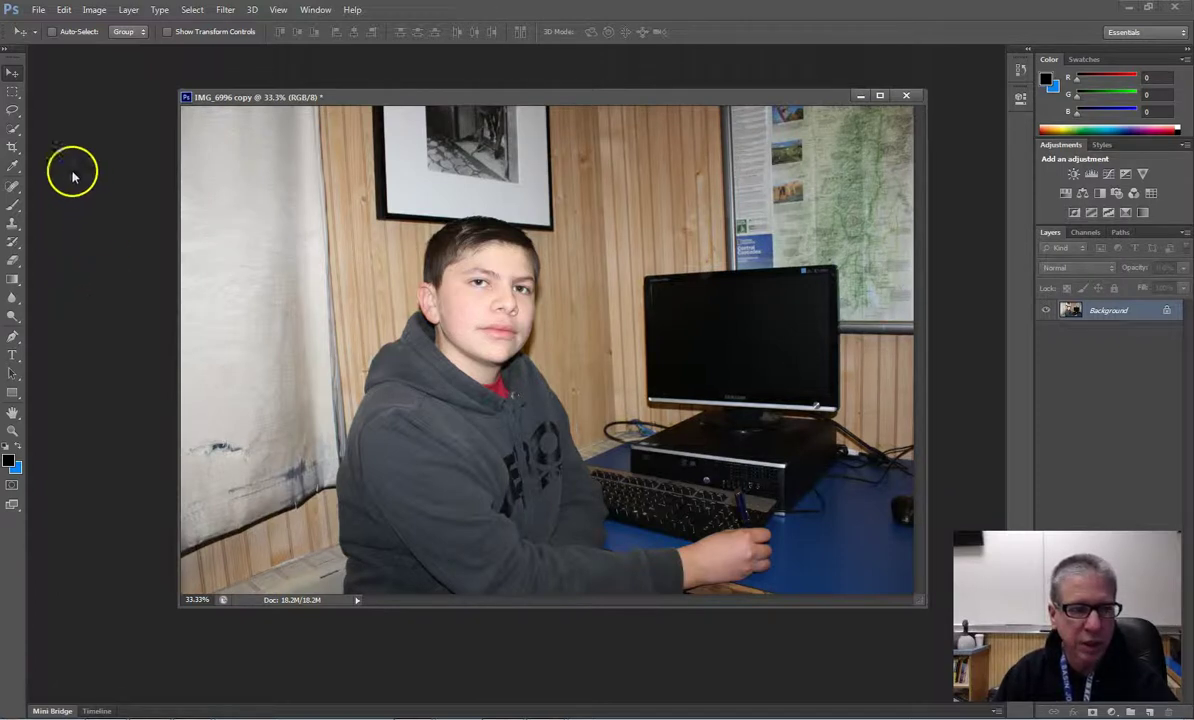
# - Crop the photo with the Crop tool to trim mainly the curtain side and upper edge, and recenter its window
pyautogui.click(13, 150)
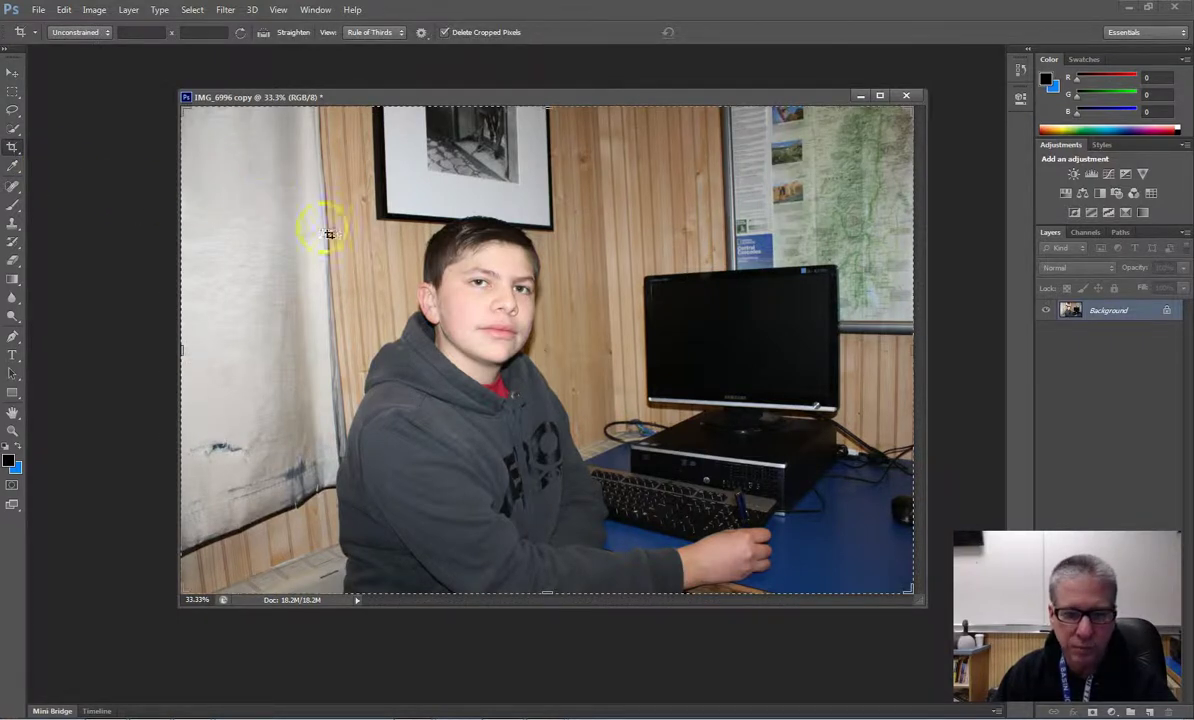
pyautogui.moveTo(285, 163); pyautogui.dragTo(905, 595)
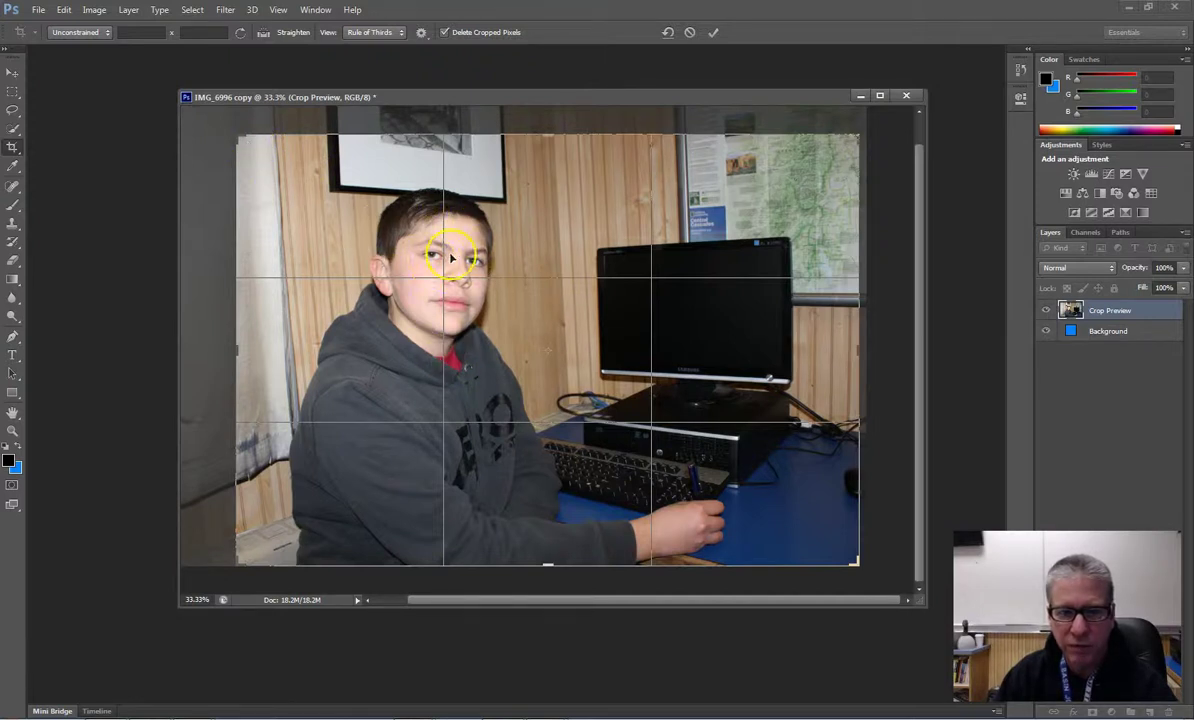
pyautogui.click(714, 34)
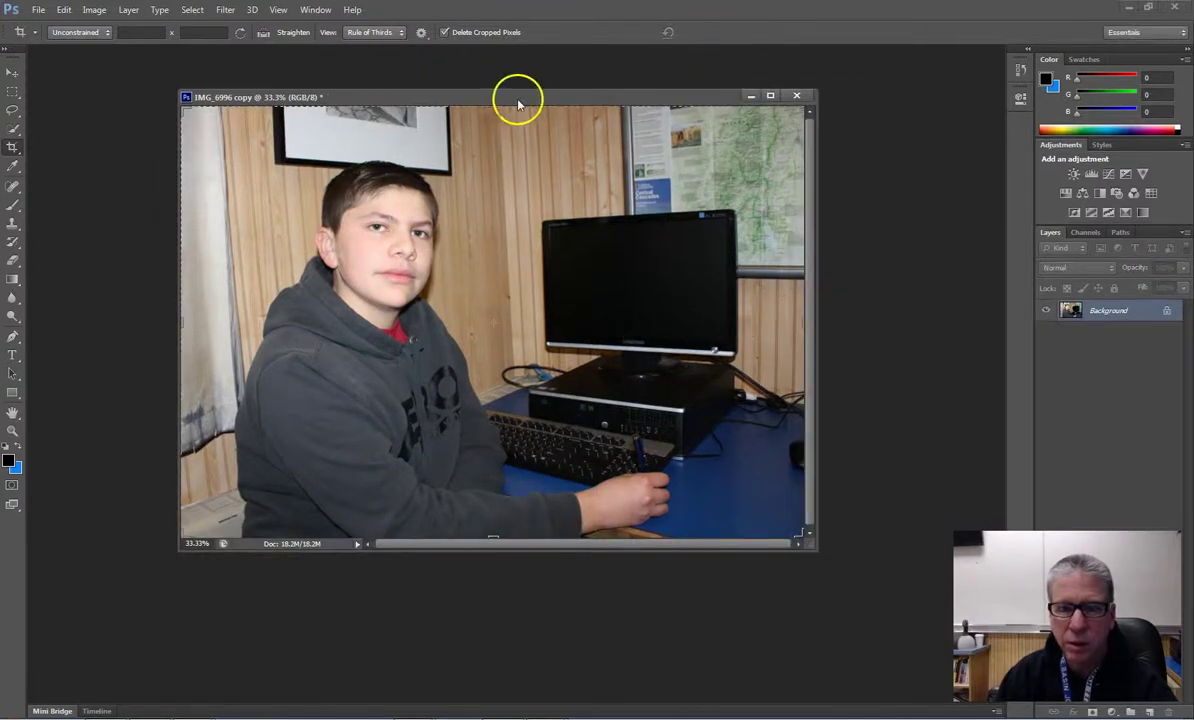
pyautogui.moveTo(476, 99); pyautogui.dragTo(531, 131)
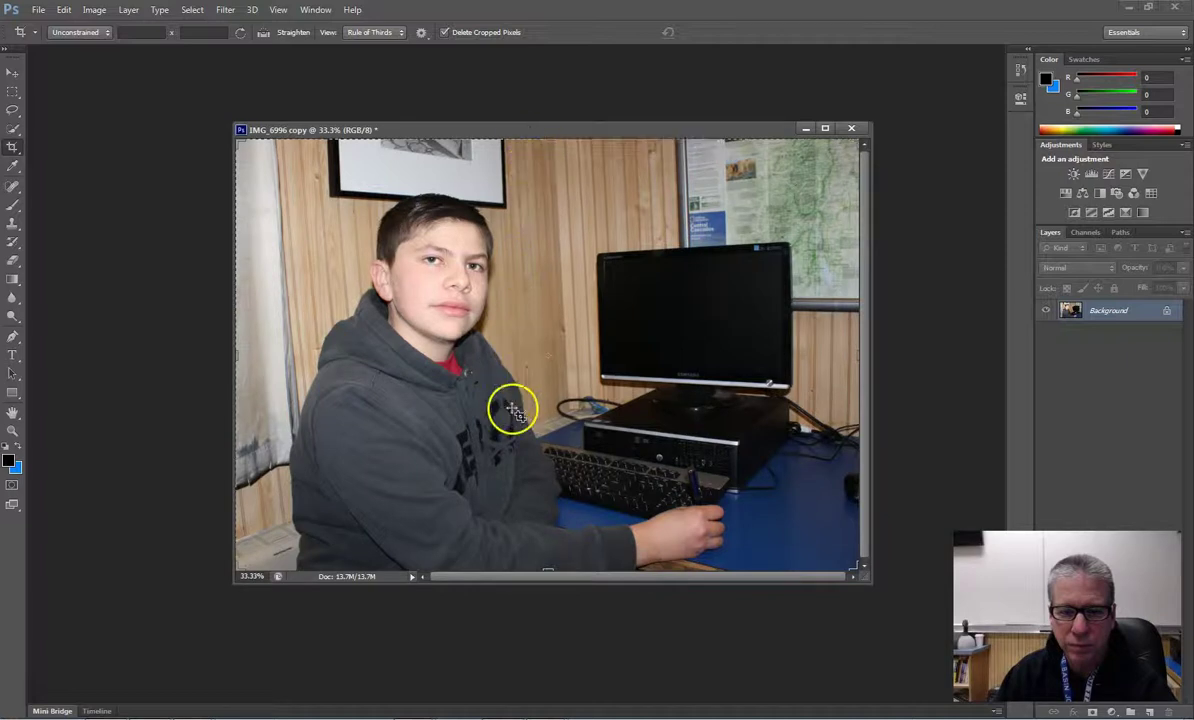
pyautogui.click(12, 76)
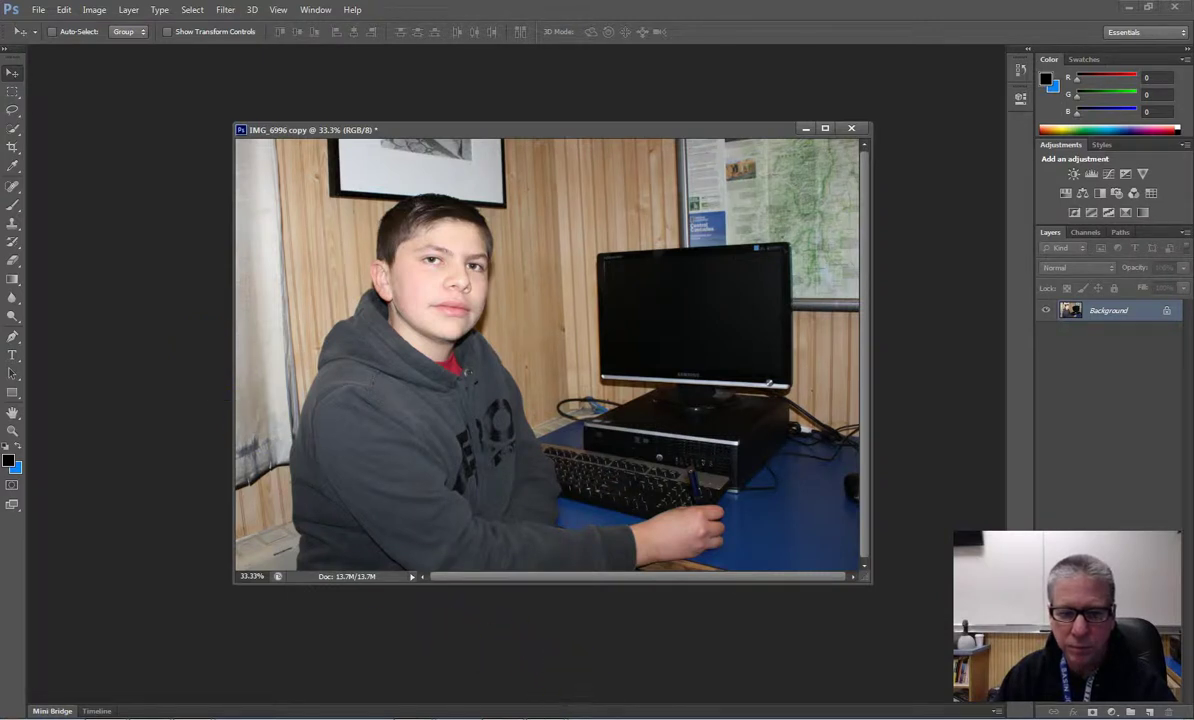
# - Check the next task on the Crop to Add Frame slide in PowerPoint and return to the cropped photo in Photoshop
pyautogui.moveTo(547, 718)
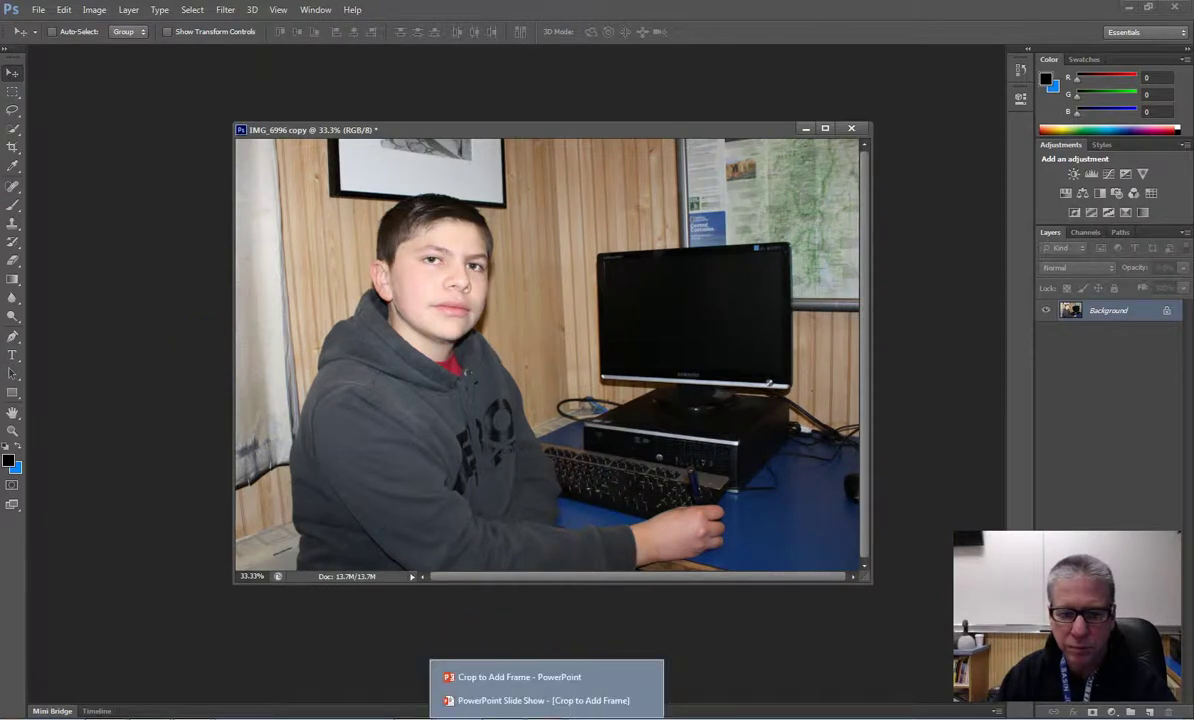
pyautogui.click(546, 679)
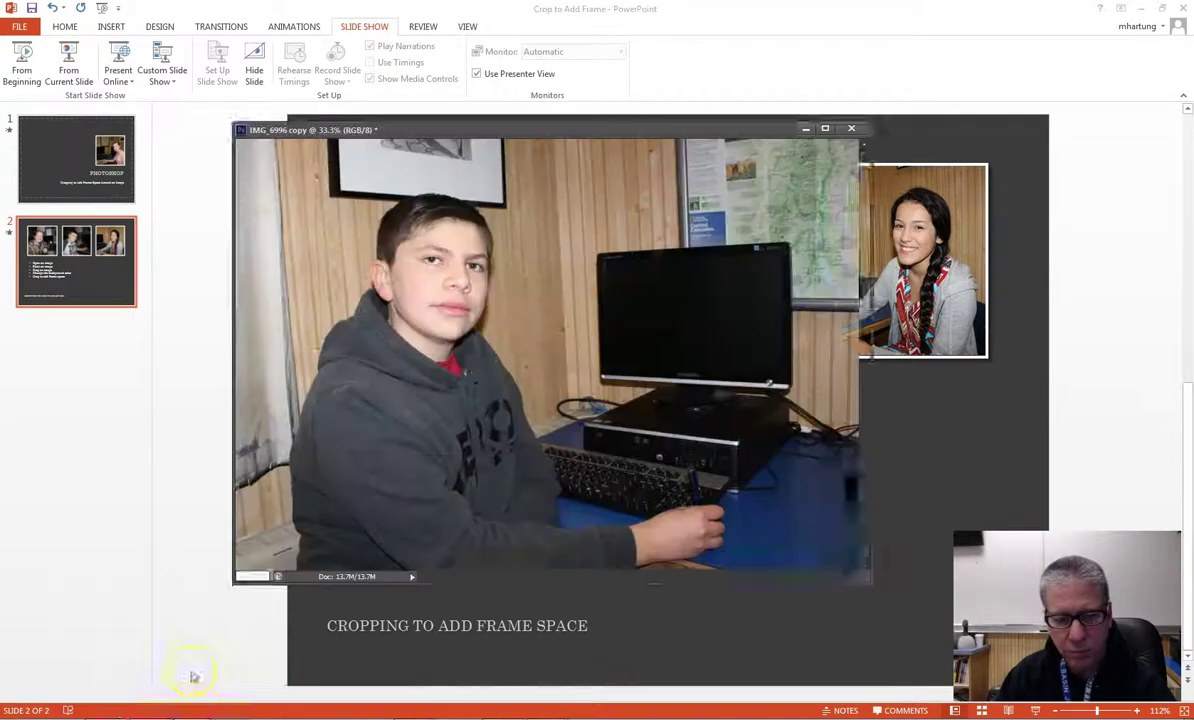
pyautogui.click(193, 677)
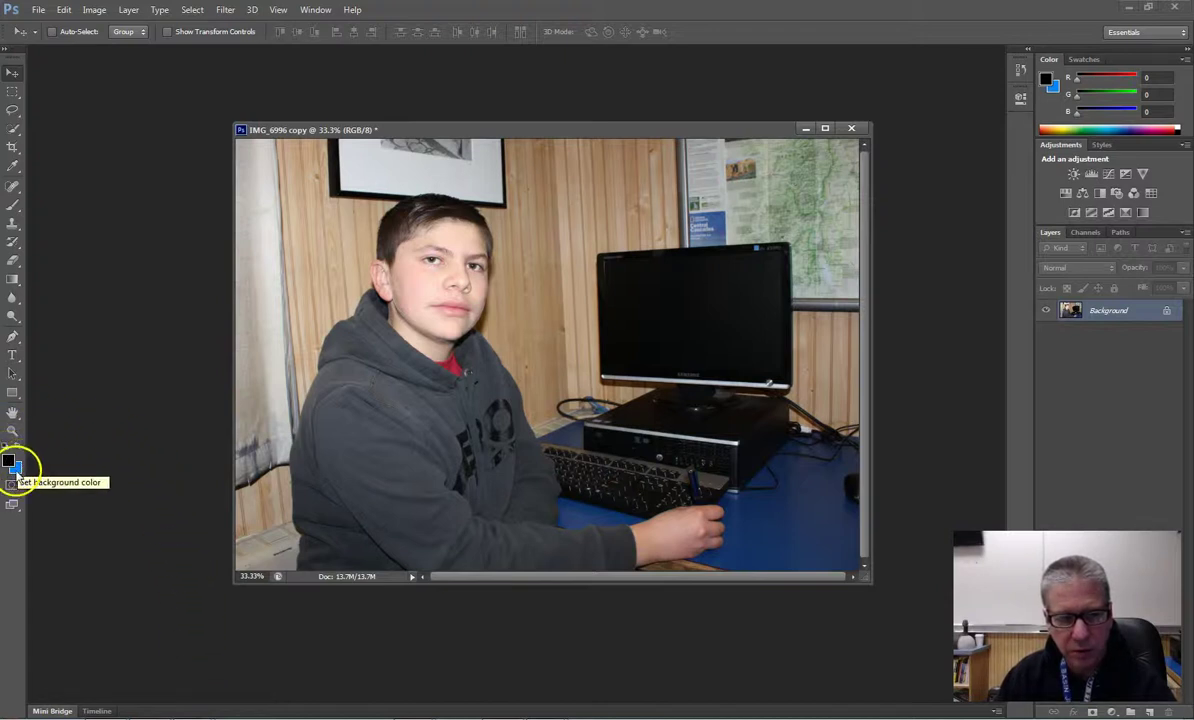
# - Set the background color to the beige #ba9c82 sampled from the wood-panelled wall in the photo
pyautogui.click(15, 470)
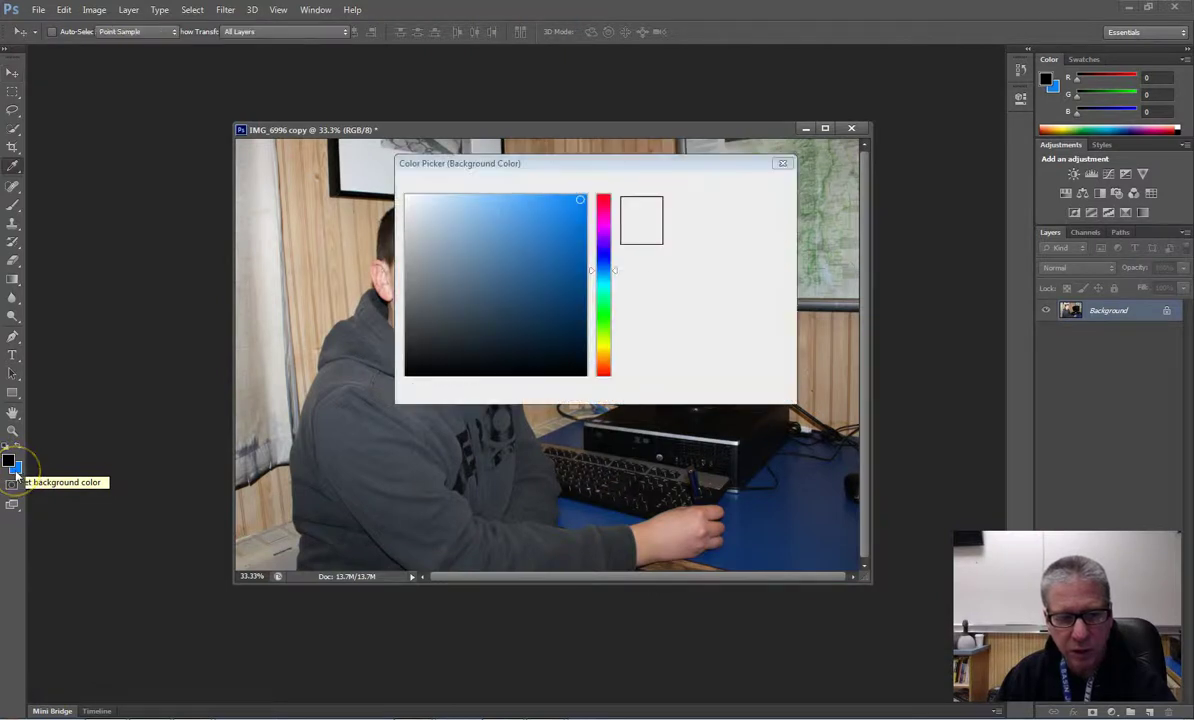
pyautogui.moveTo(546, 165); pyautogui.dragTo(828, 387)
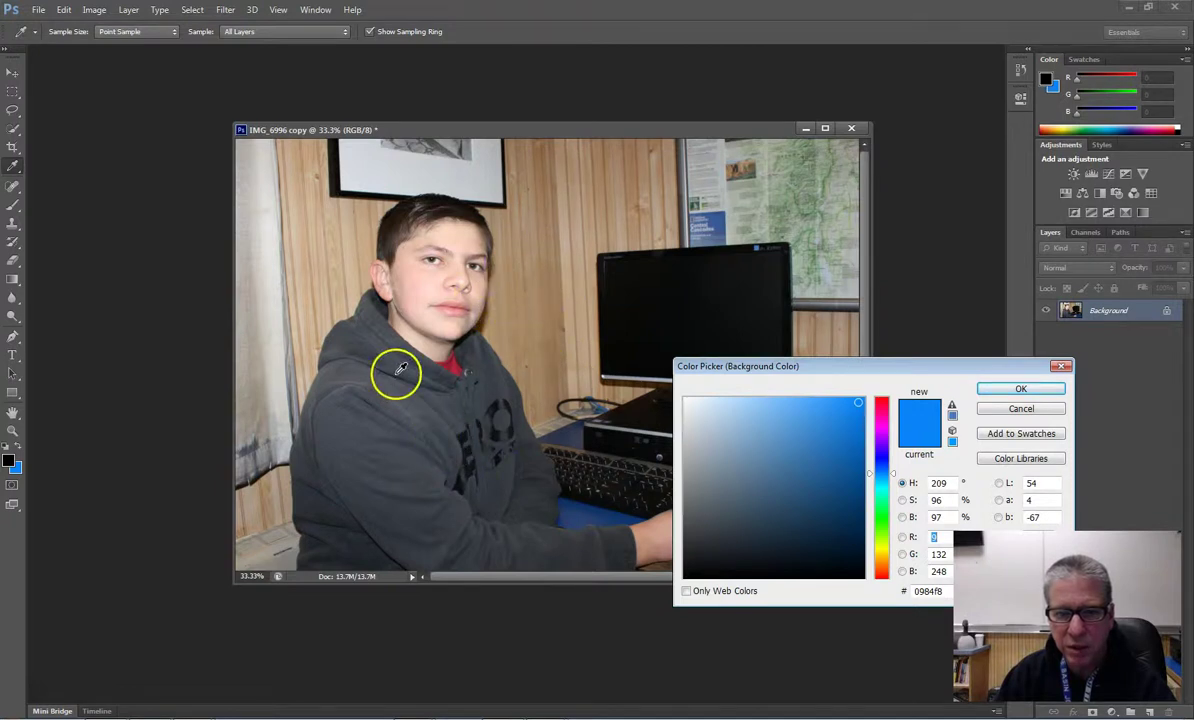
pyautogui.click(591, 215)
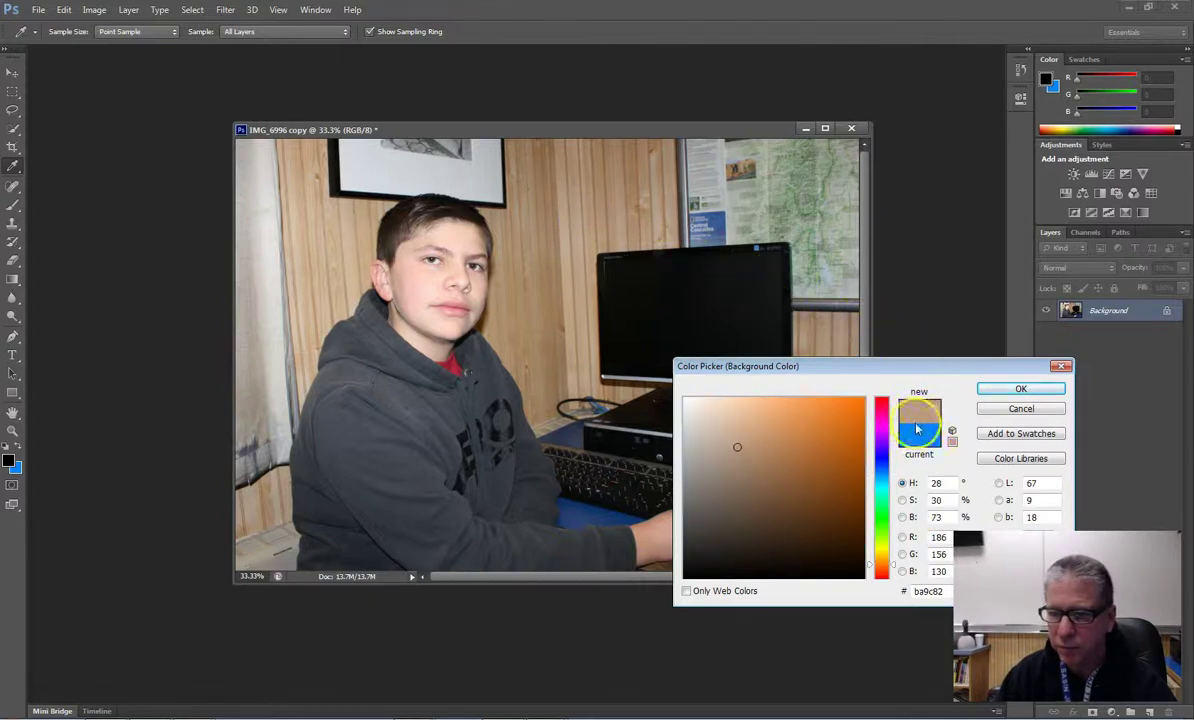
pyautogui.click(1019, 390)
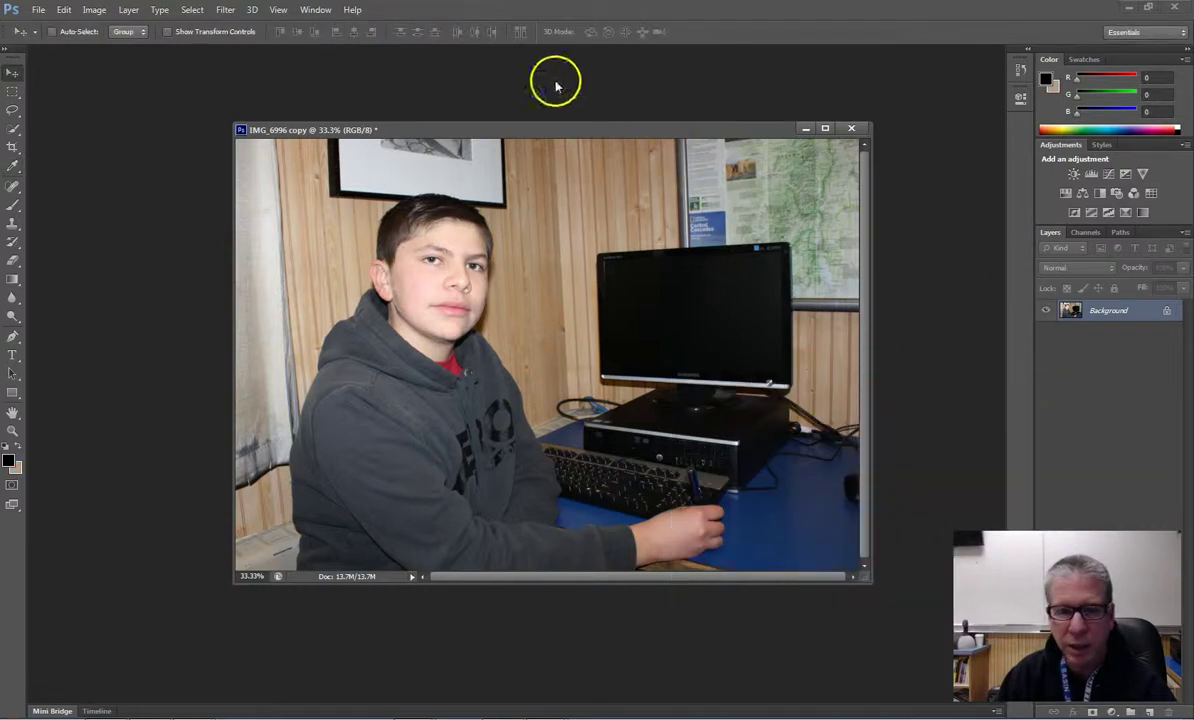
# - Sample the wood wall again for the background color, adjust the shade to the warmer tan #c08d5a, and return to the Move tool
pyautogui.click(16, 472)
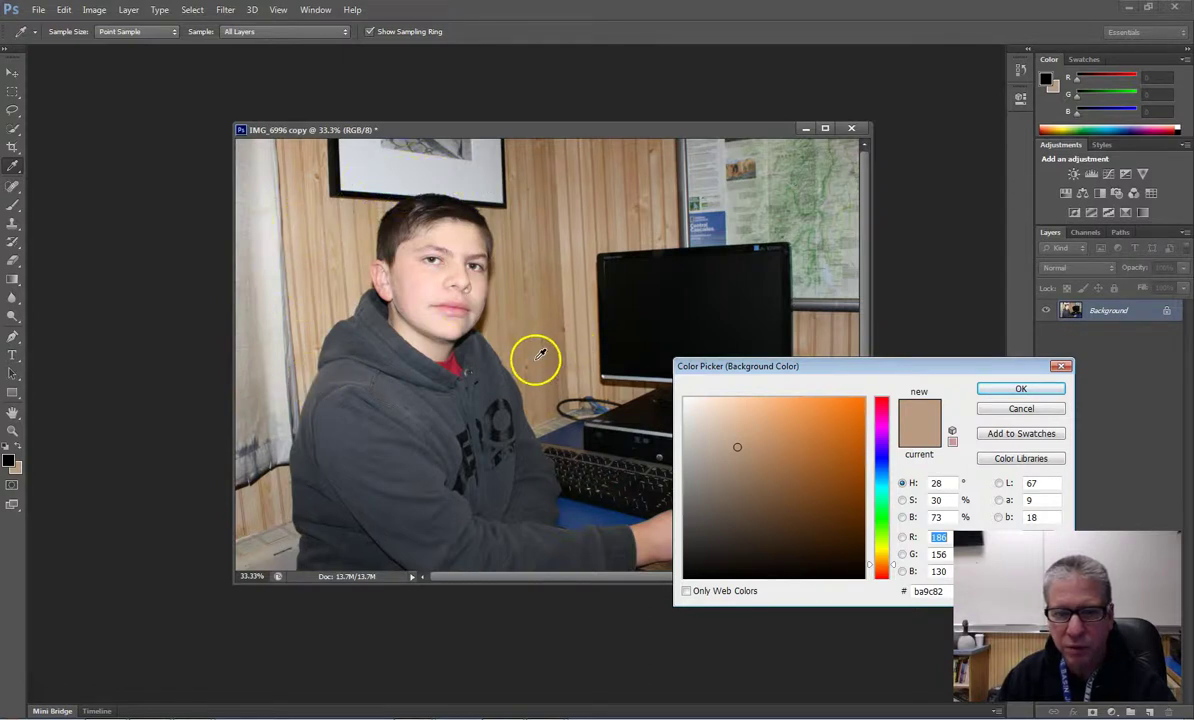
pyautogui.click(588, 197)
pyautogui.click(598, 196)
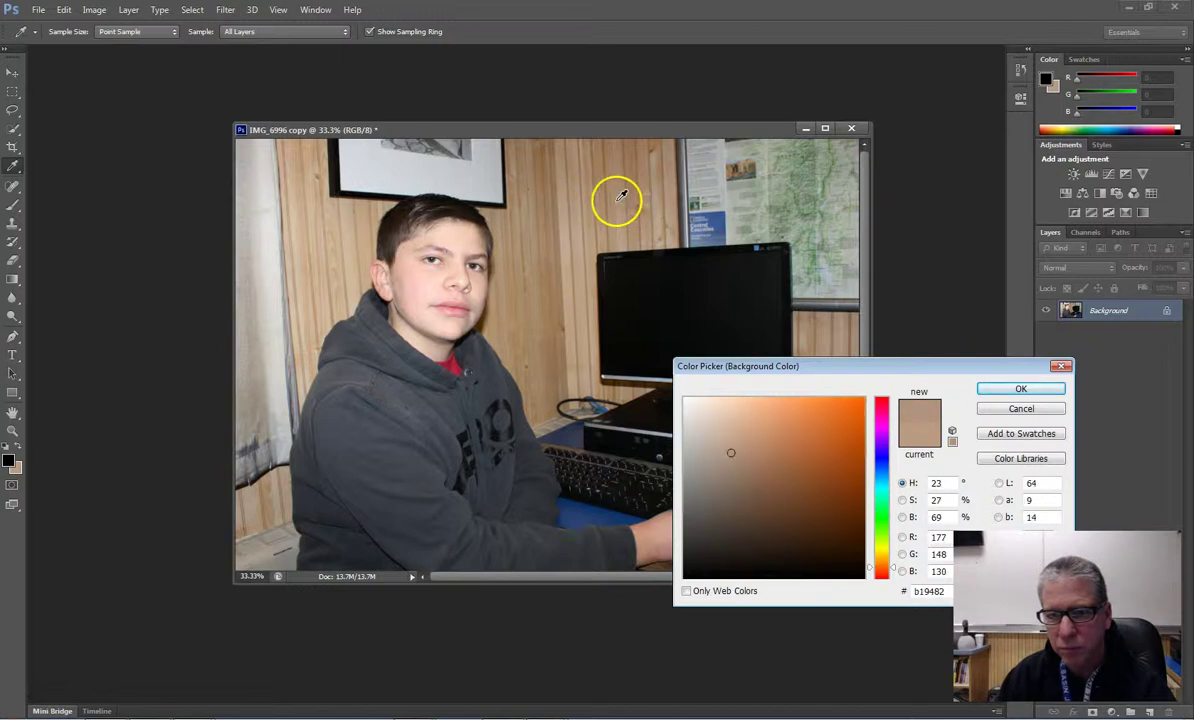
pyautogui.click(591, 228)
pyautogui.moveTo(591, 228); pyautogui.dragTo(817, 362)
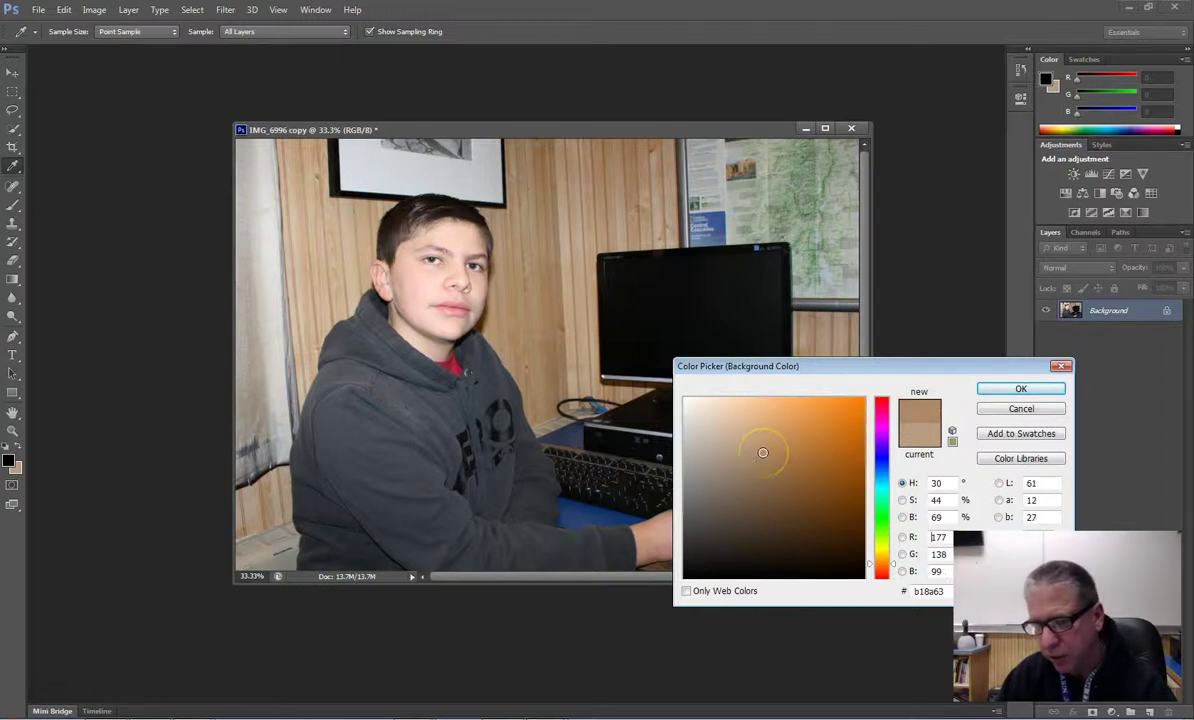
pyautogui.moveTo(778, 443); pyautogui.dragTo(778, 453)
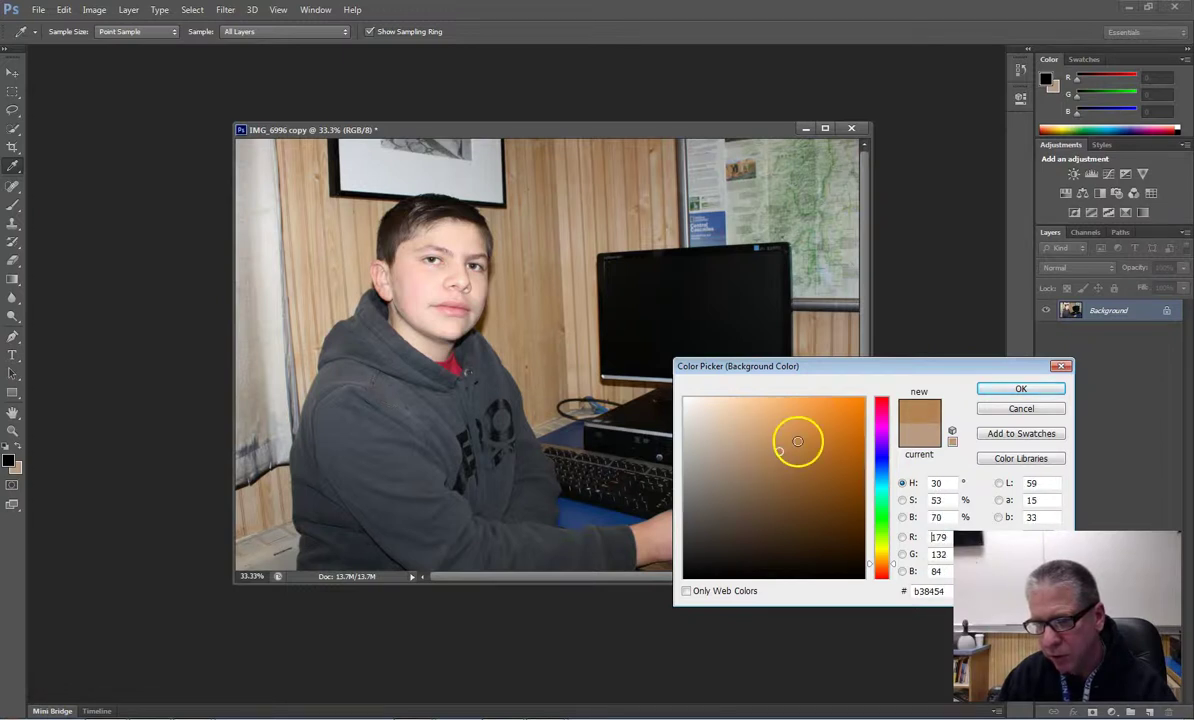
pyautogui.click(780, 443)
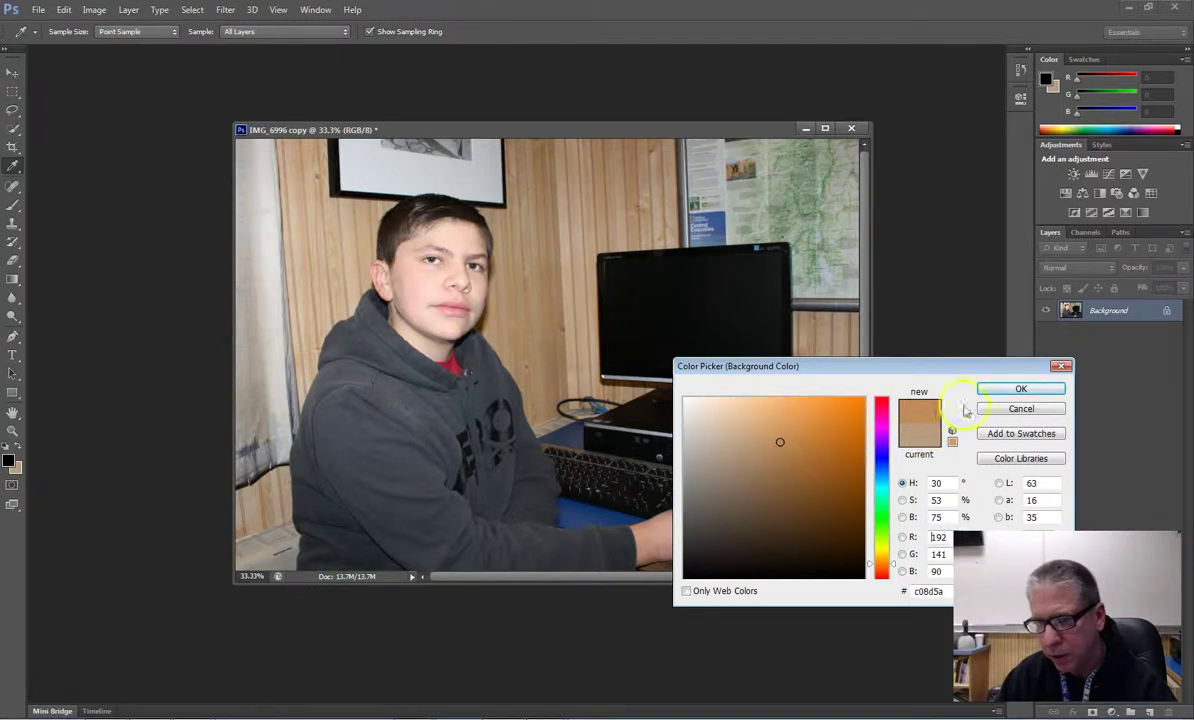
pyautogui.click(1022, 390)
pyautogui.press('v')
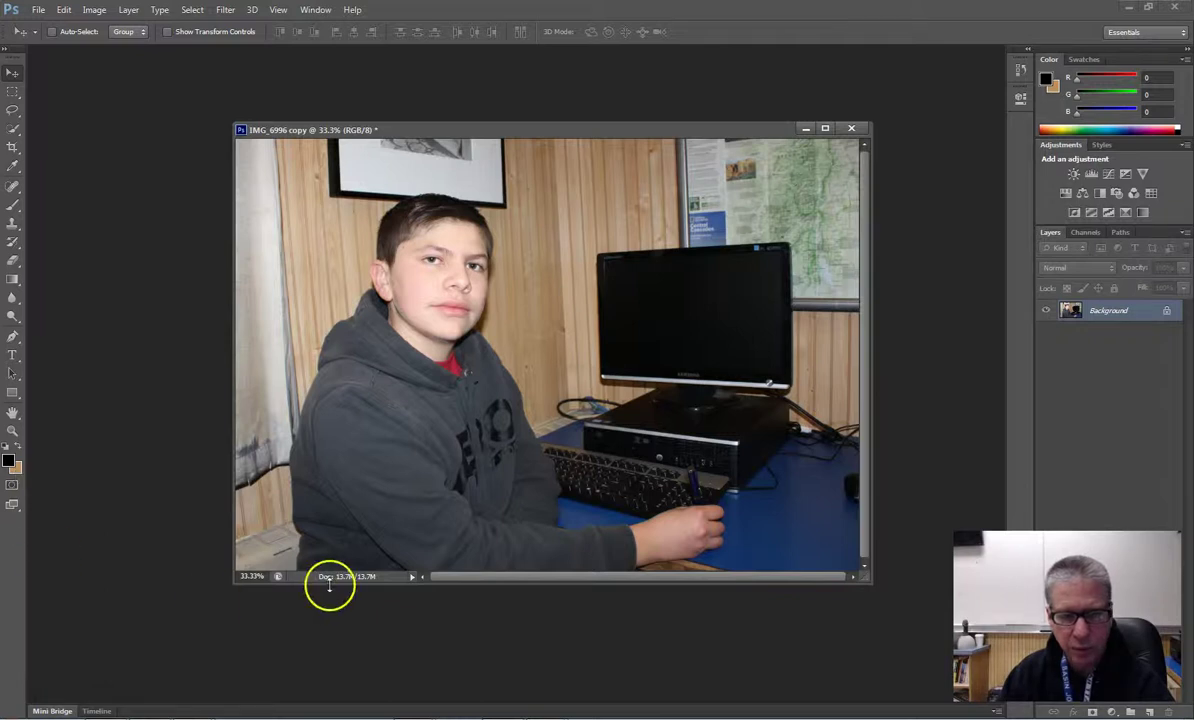
pyautogui.click(12, 148)
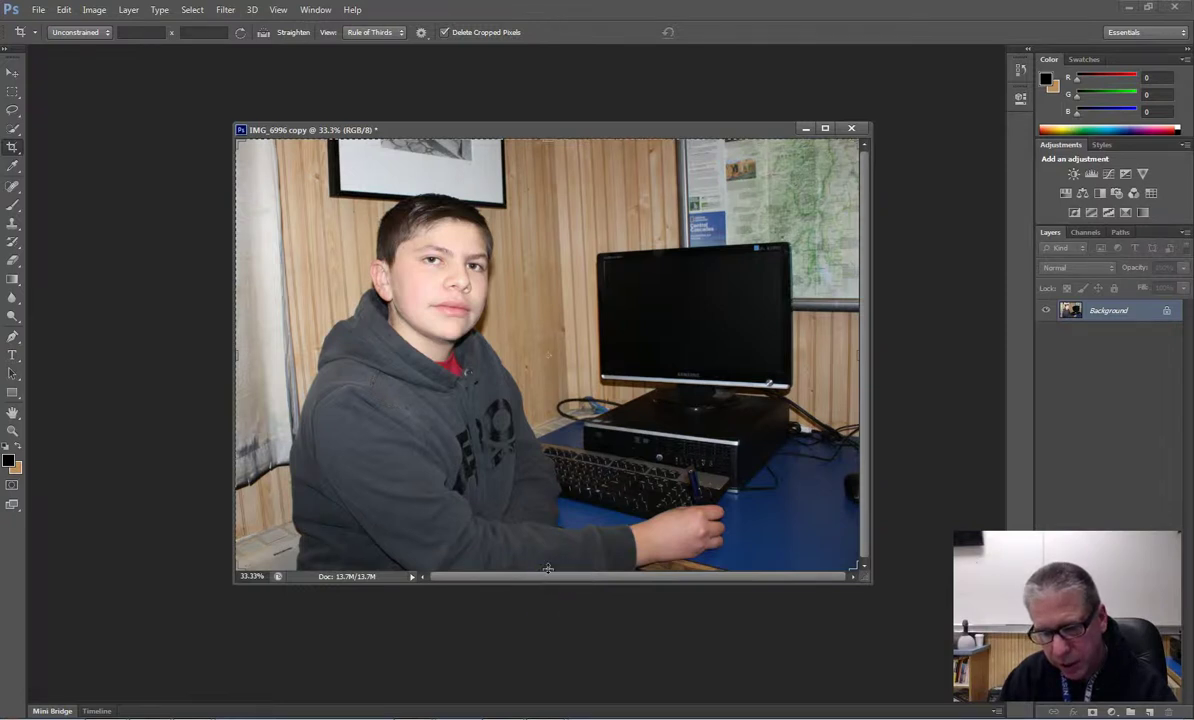
pyautogui.moveTo(548, 568); pyautogui.dragTo(548, 567)
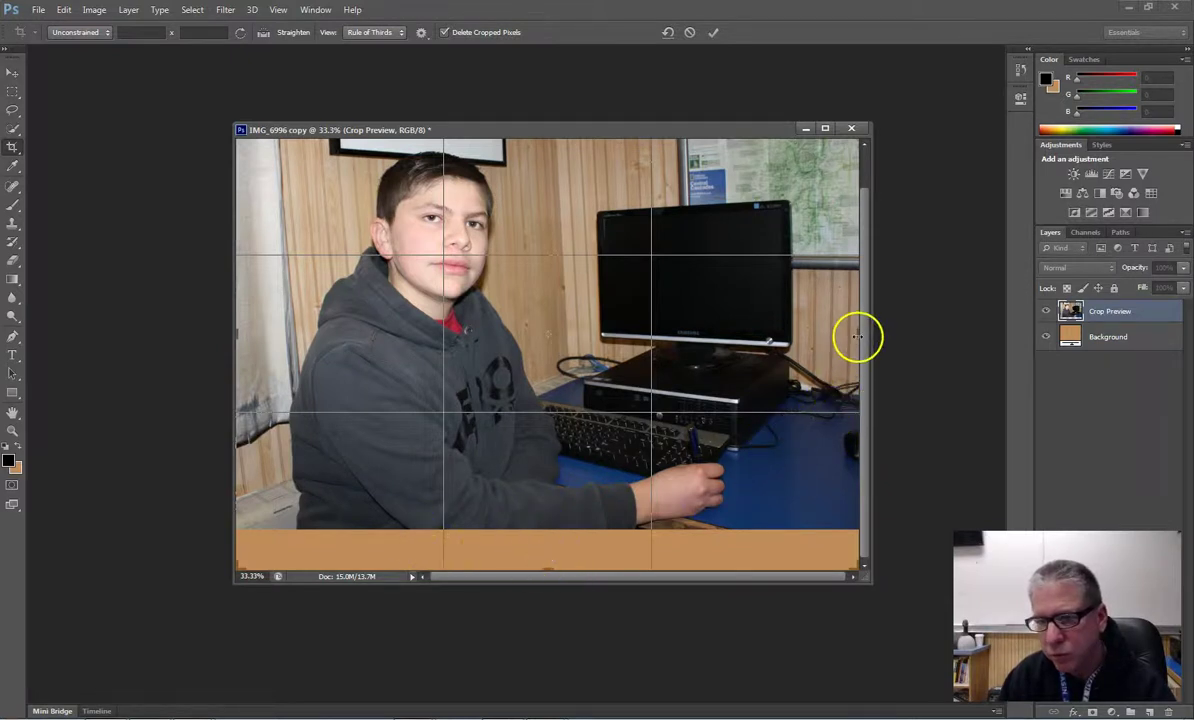
pyautogui.moveTo(857, 335); pyautogui.dragTo(843, 337)
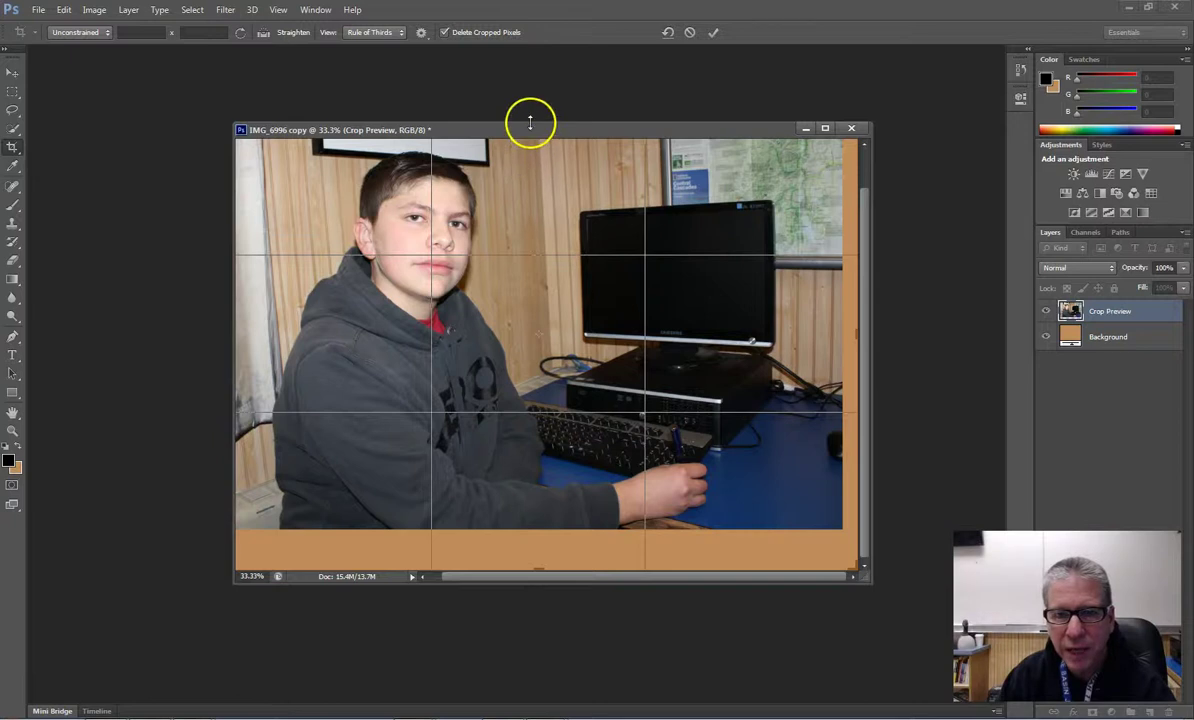
pyautogui.moveTo(528, 121); pyautogui.dragTo(538, 95)
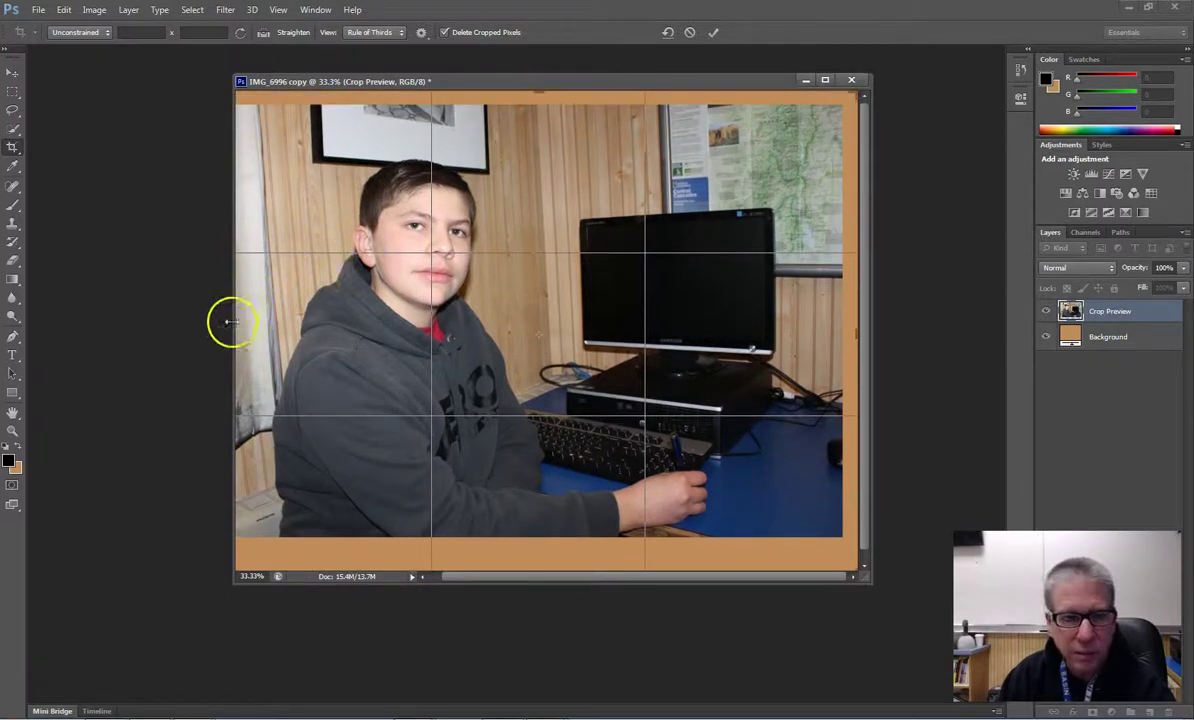
pyautogui.moveTo(227, 330); pyautogui.dragTo(180, 335)
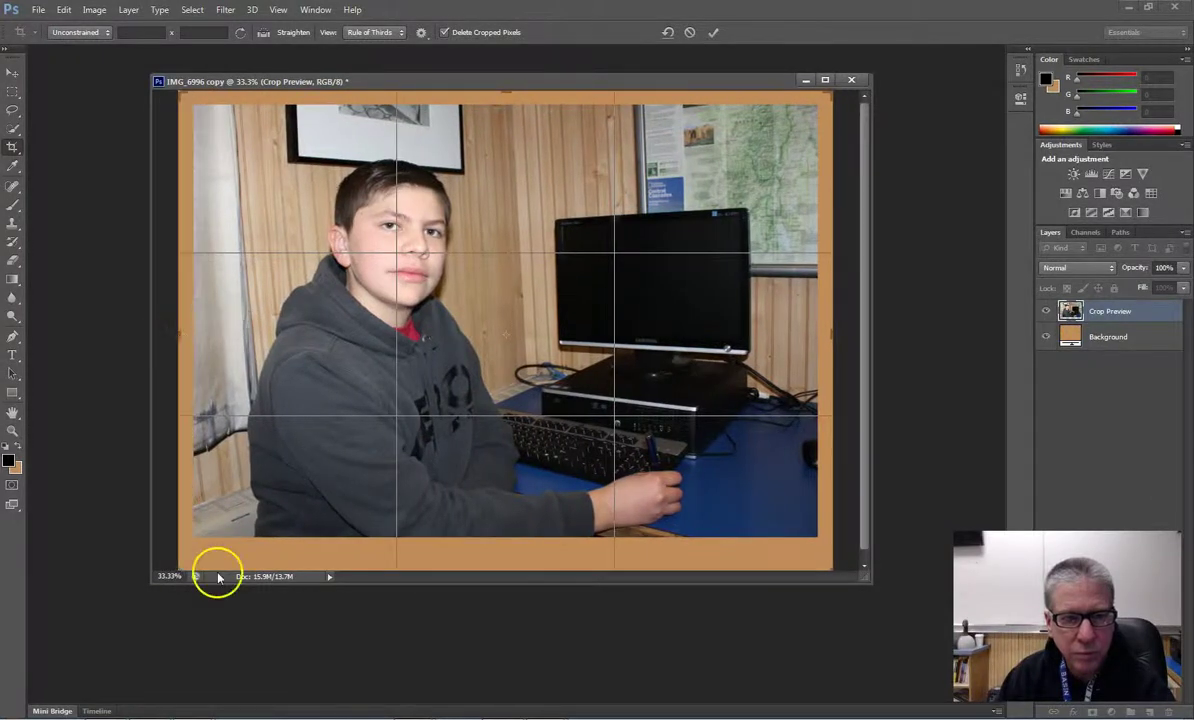
pyautogui.press('Escape')
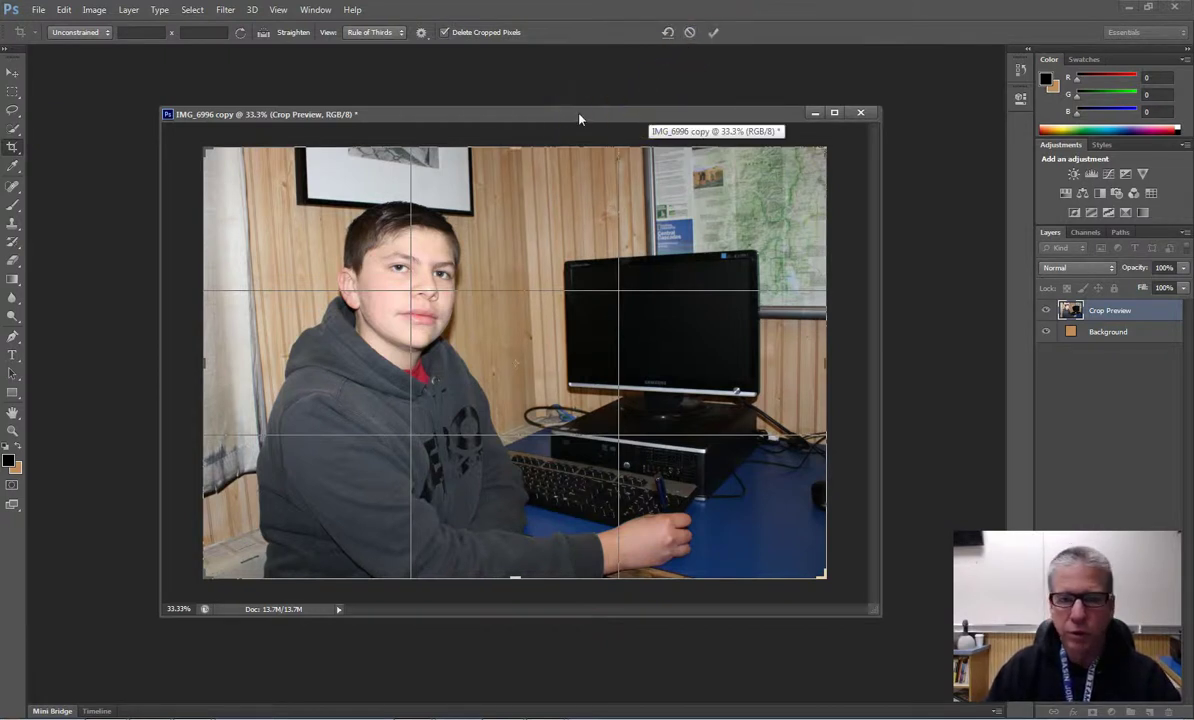
pyautogui.click(689, 32)
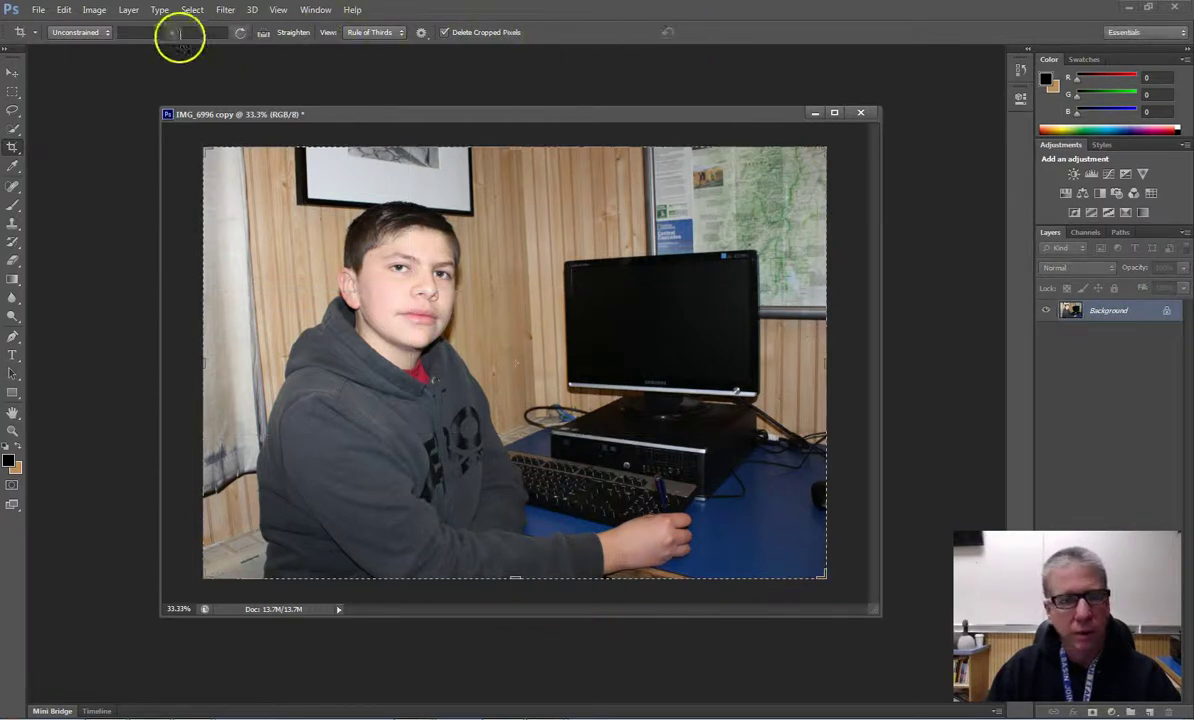
pyautogui.click(13, 74)
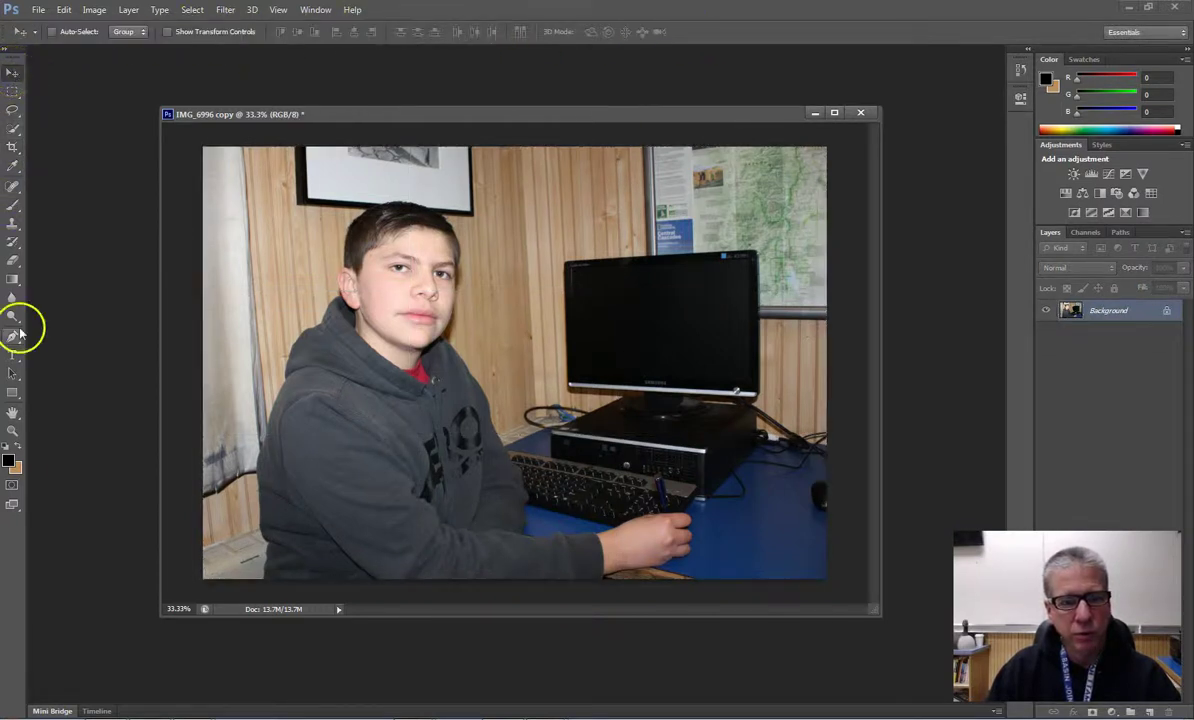
# - Set the background color to the muted gray-green #8fa189, starting from a sample of the wall map in the photo
pyautogui.click(17, 468)
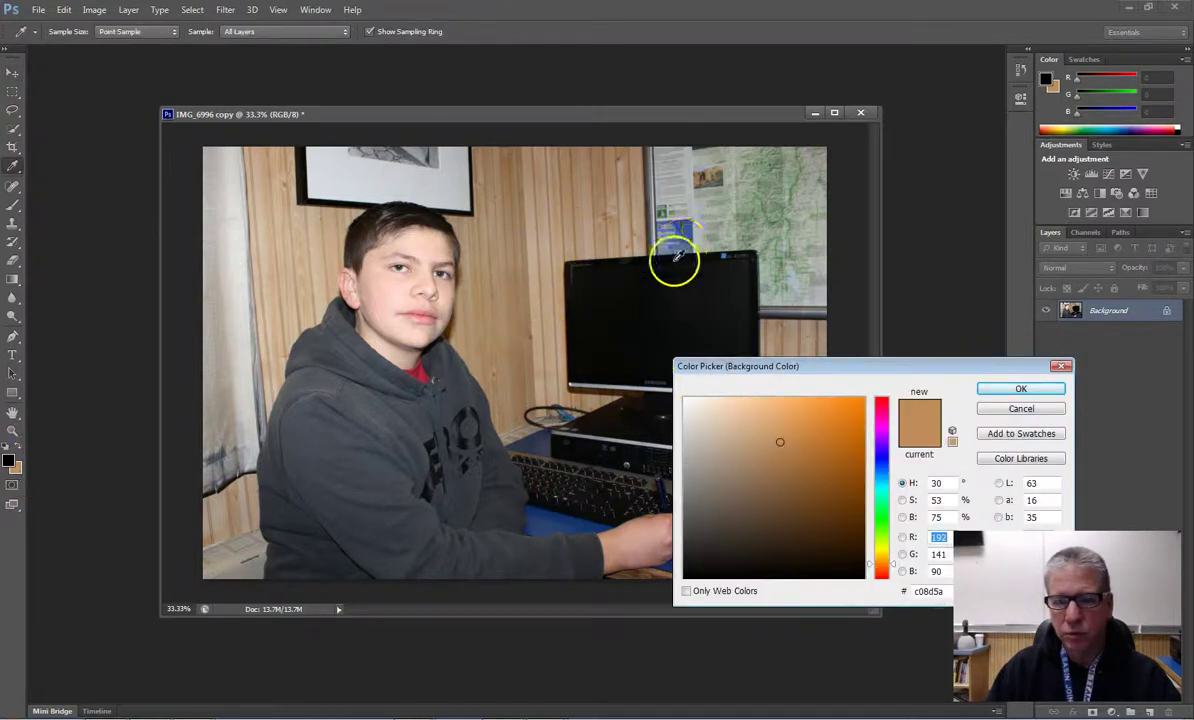
pyautogui.click(717, 211)
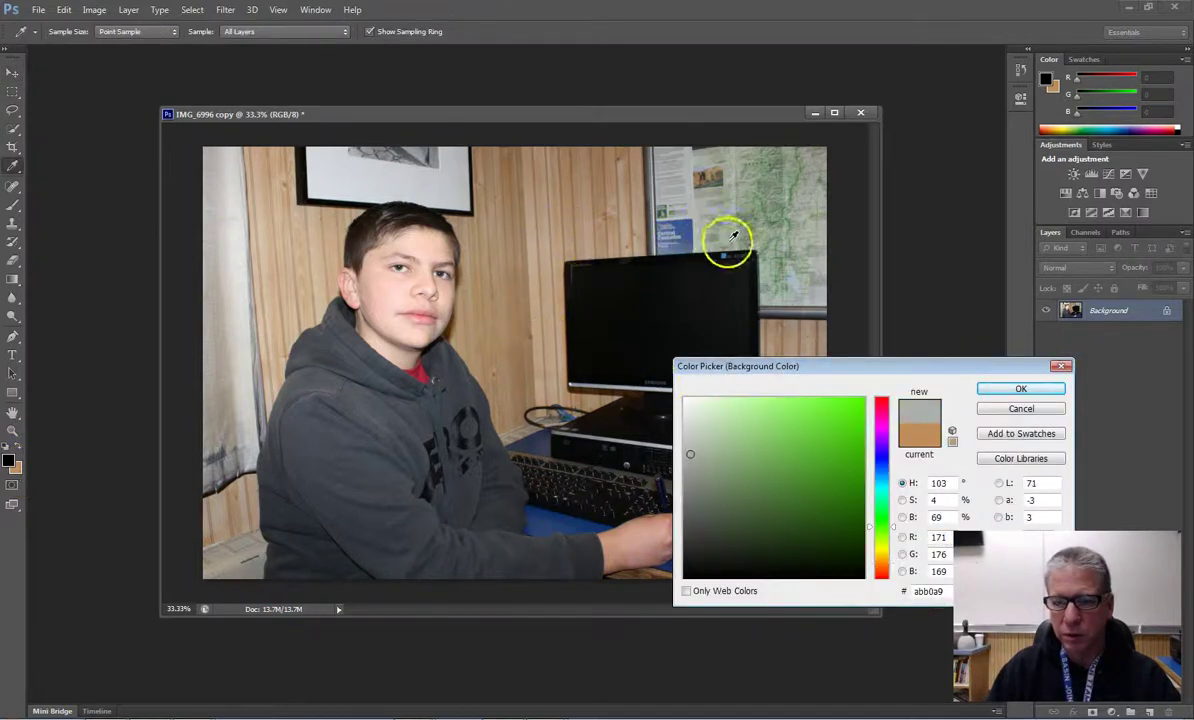
pyautogui.click(710, 464)
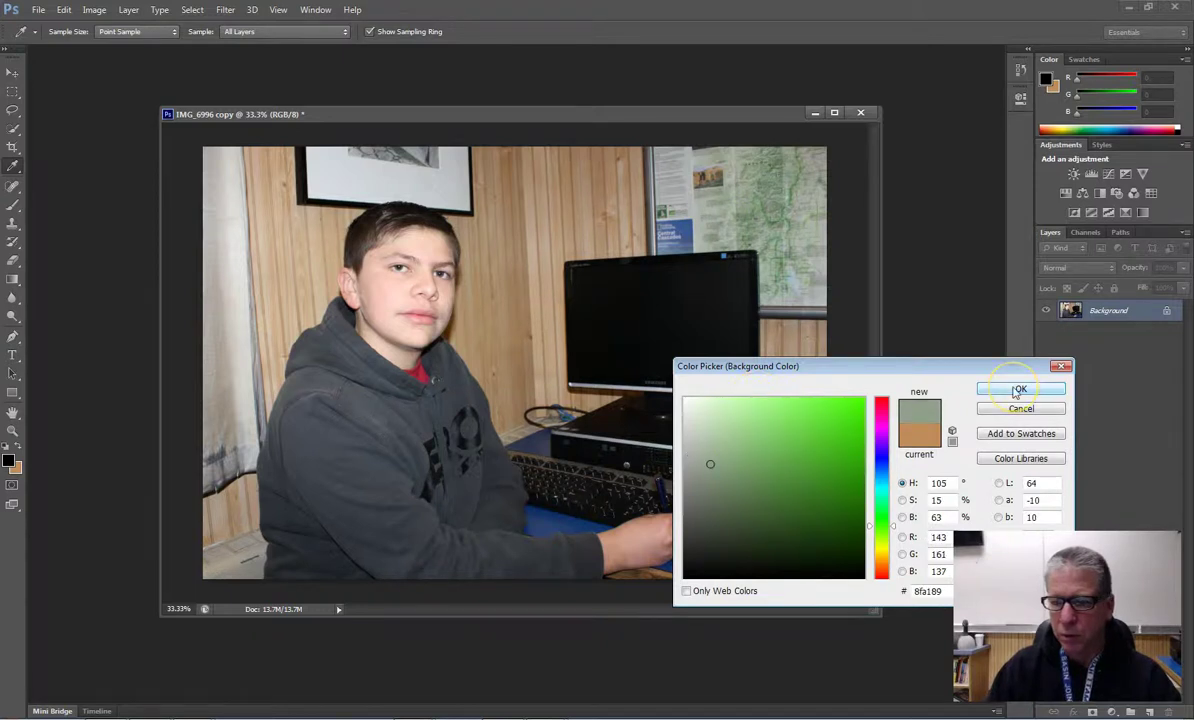
pyautogui.click(1018, 390)
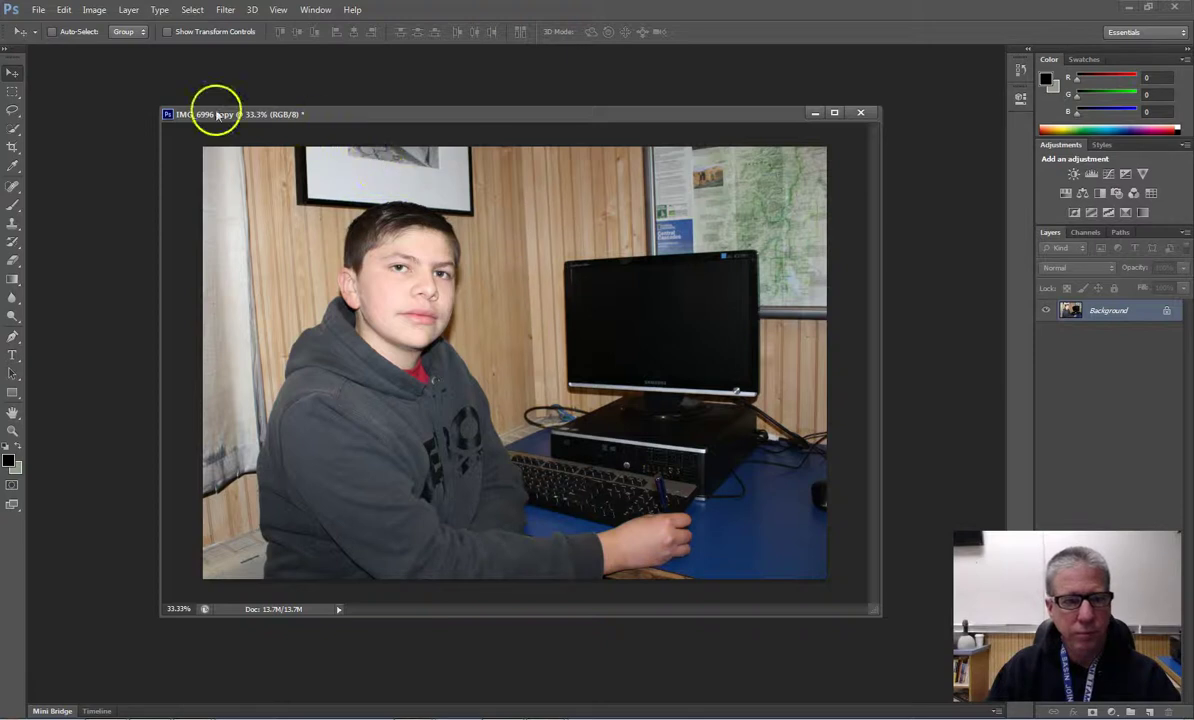
# - Extend the crop area slightly beyond all four edges of the photo to add a thin, even gray-green frame
pyautogui.click(13, 147)
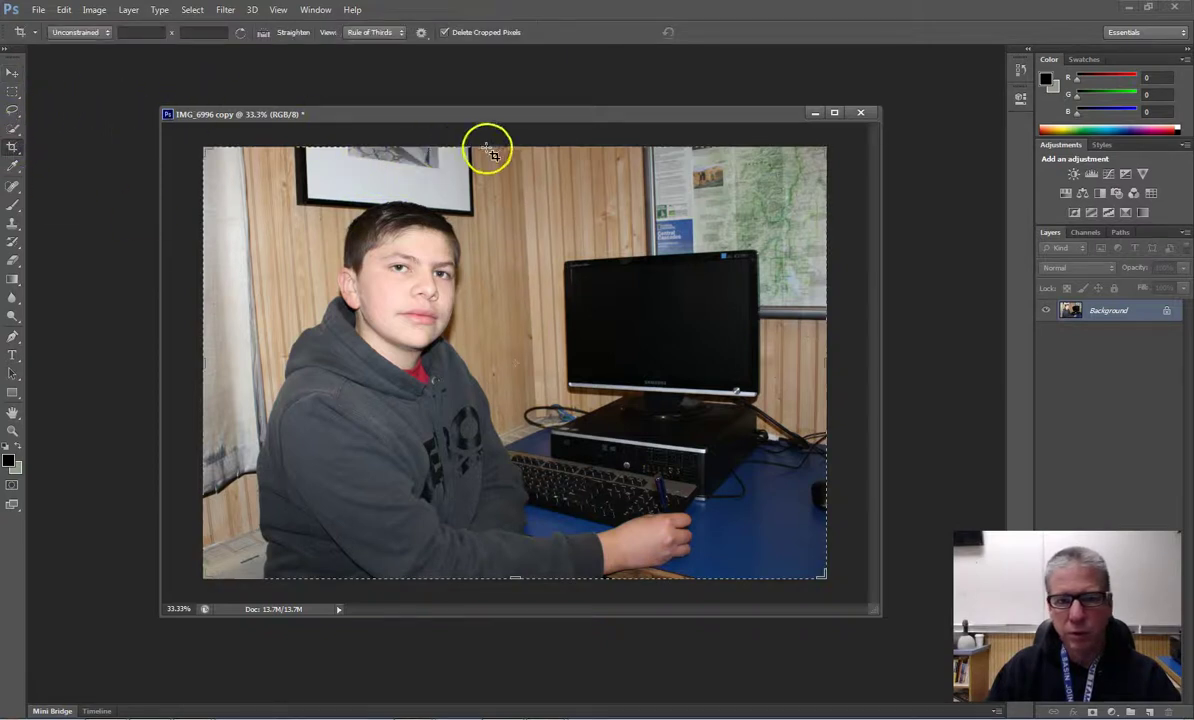
pyautogui.moveTo(517, 150); pyautogui.dragTo(517, 143)
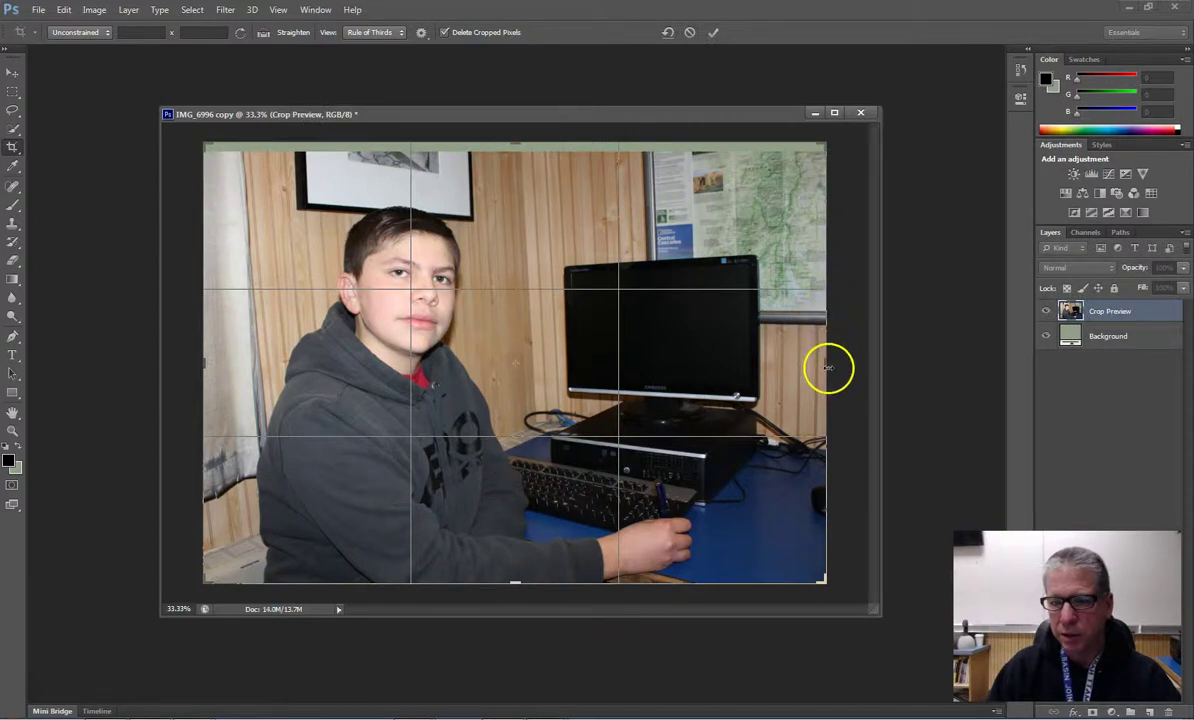
pyautogui.moveTo(829, 367); pyautogui.dragTo(831, 369)
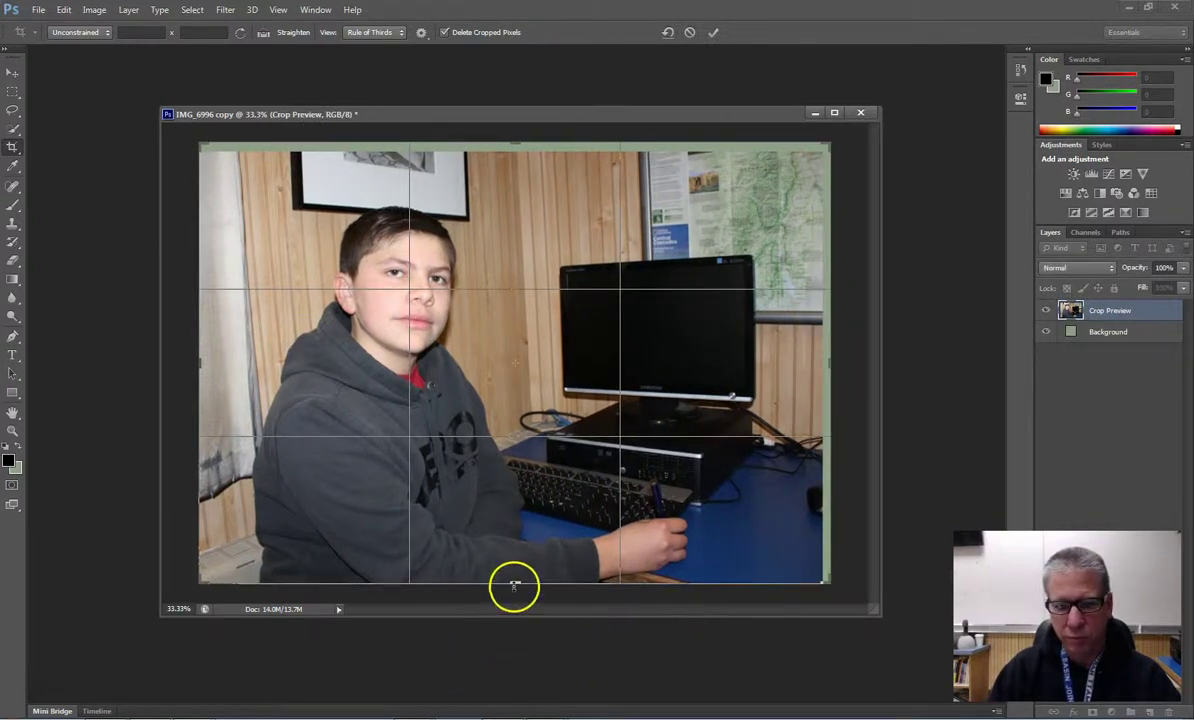
pyautogui.moveTo(514, 584); pyautogui.dragTo(515, 587)
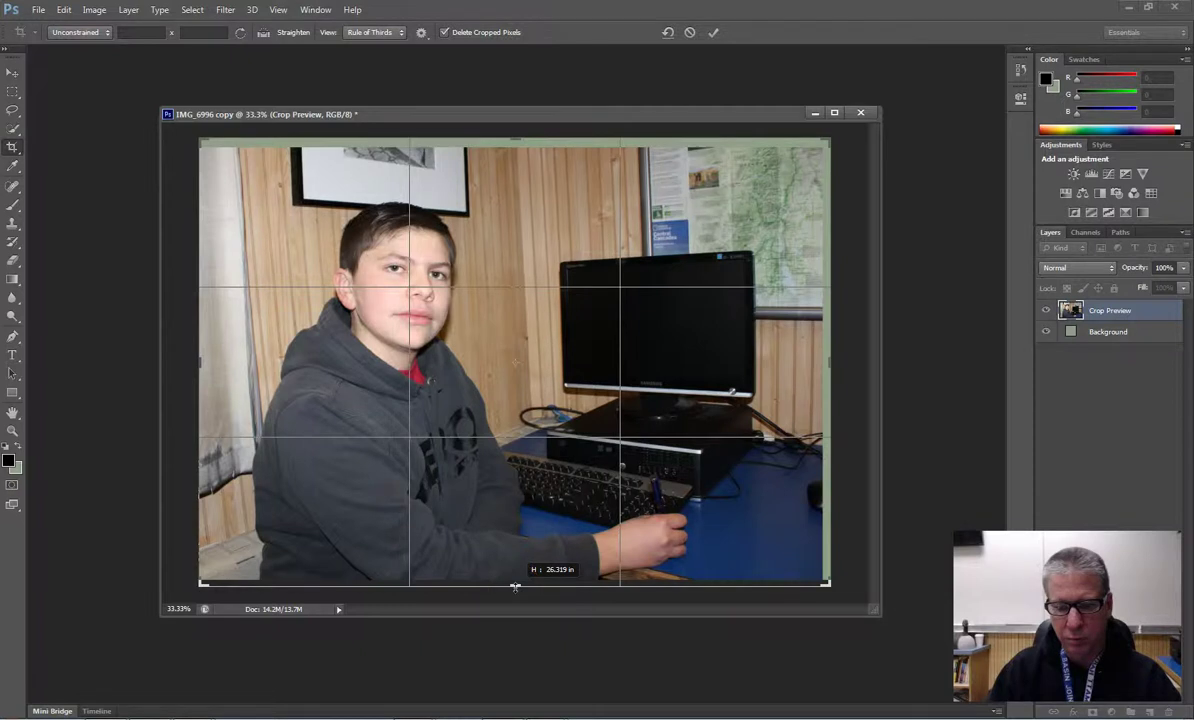
pyautogui.moveTo(203, 360); pyautogui.dragTo(194, 364)
pyautogui.moveTo(196, 363); pyautogui.dragTo(194, 363)
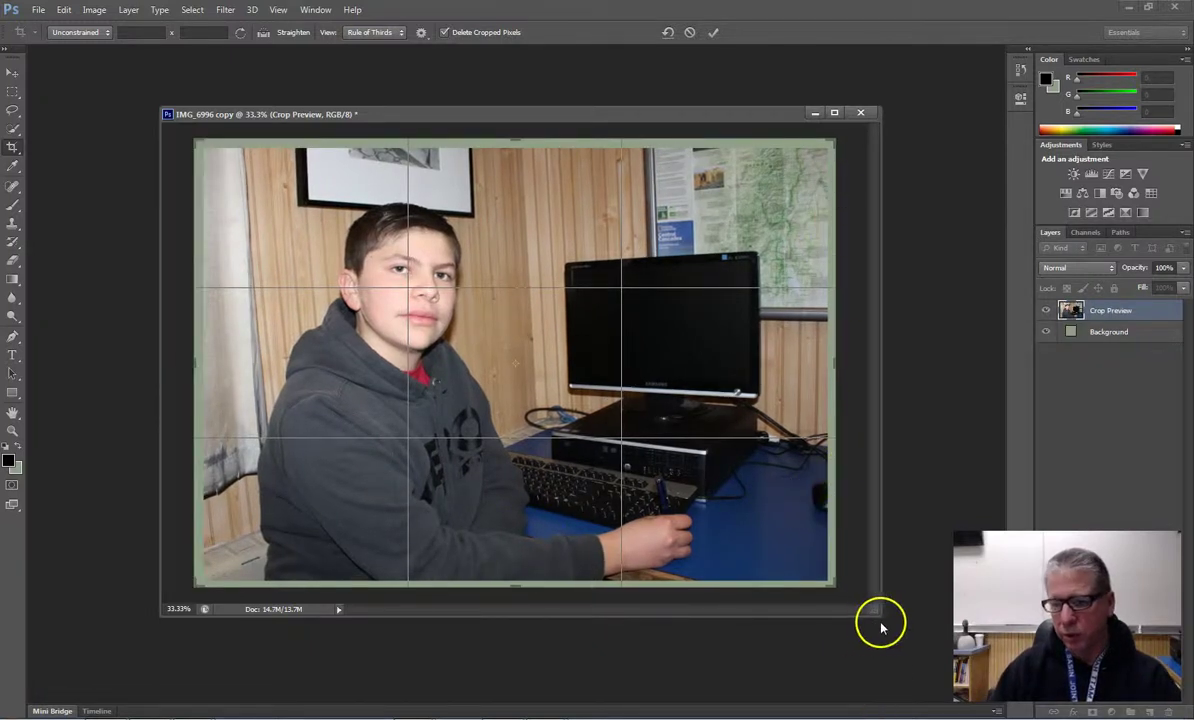
# - Enlarge the photo's floating window and reposition it in the workspace
pyautogui.moveTo(880, 616); pyautogui.dragTo(1008, 690)
pyautogui.moveTo(511, 118); pyautogui.dragTo(446, 84)
pyautogui.moveTo(94, 72); pyautogui.dragTo(59, 64)
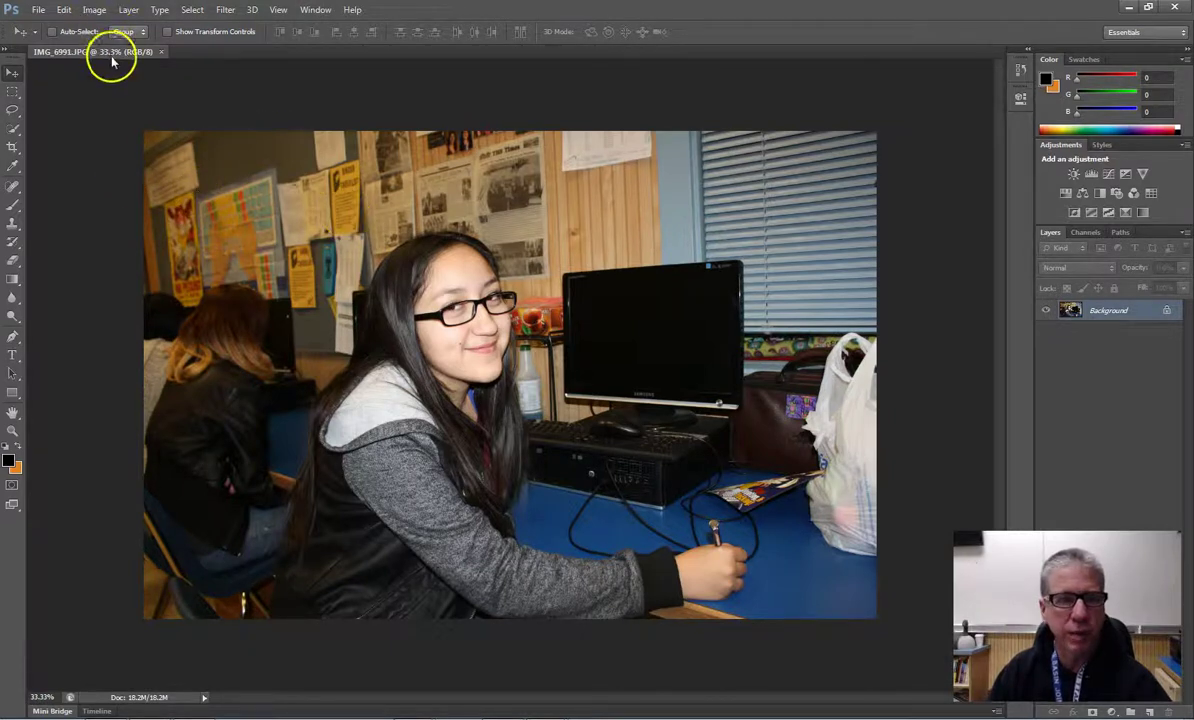
# - Float and re-dock IMG_6991.JPG, and set the background color to the blue #296ac4 based on a sample of the desk
pyautogui.moveTo(110, 57); pyautogui.dragTo(160, 139)
pyautogui.moveTo(349, 133); pyautogui.dragTo(362, 60)
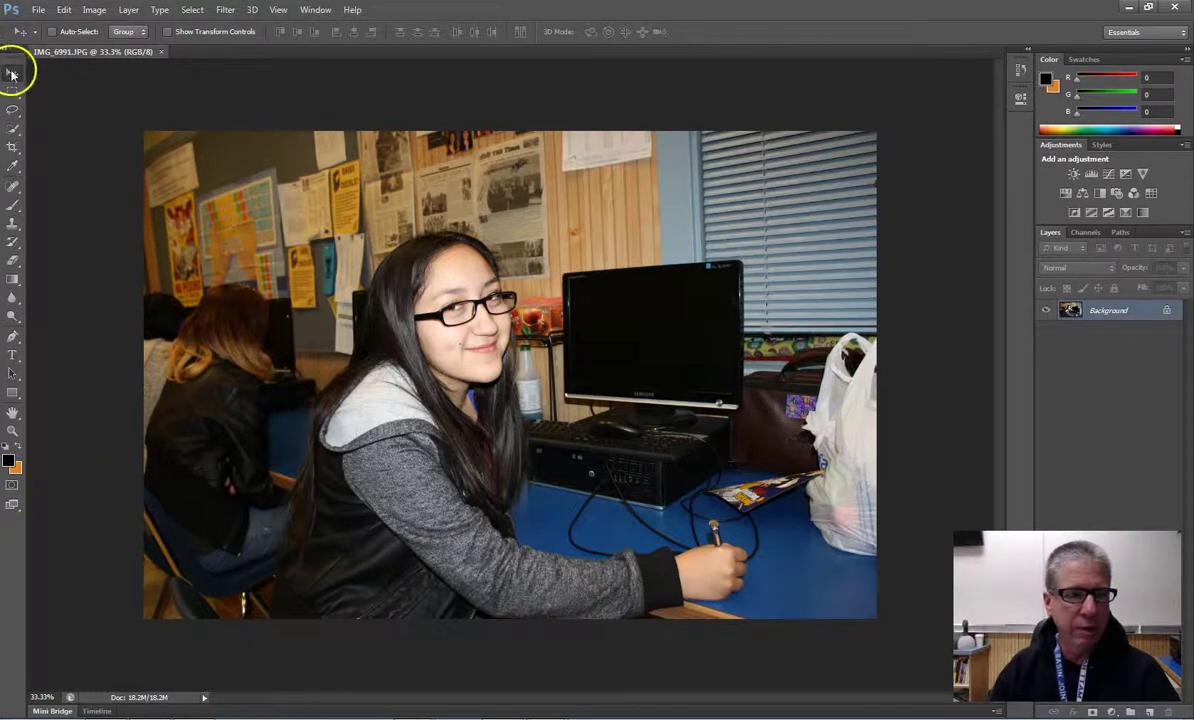
pyautogui.click(16, 467)
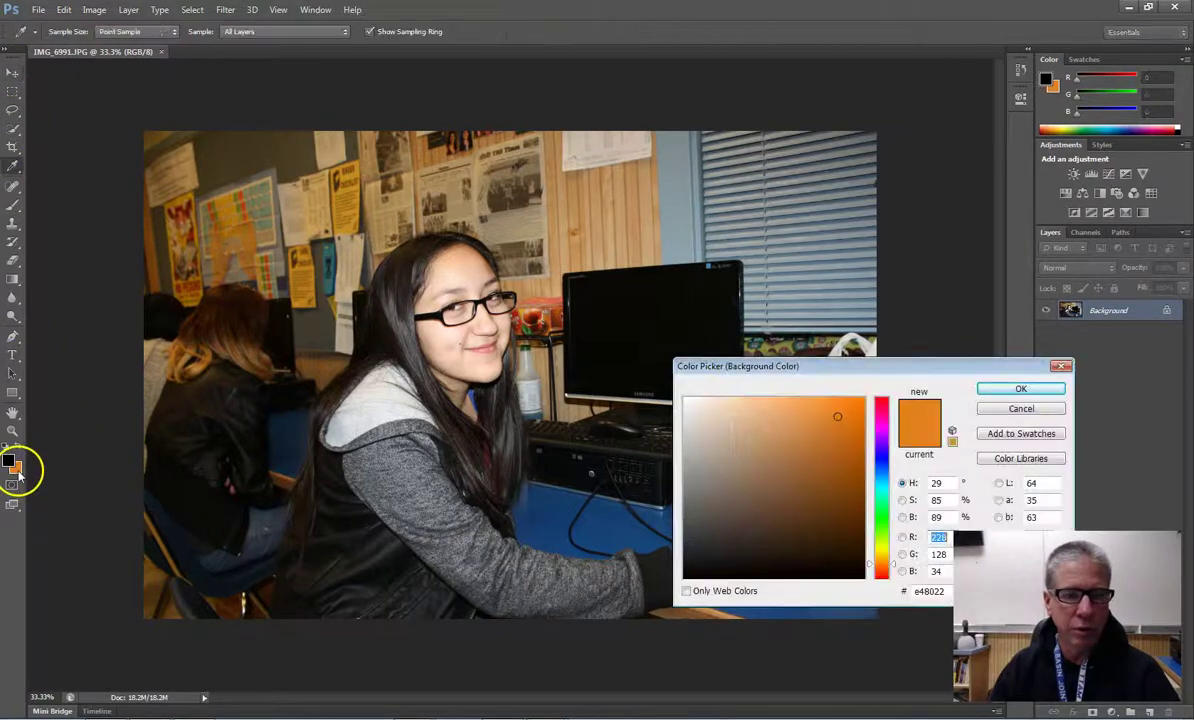
pyautogui.click(560, 509)
pyautogui.moveTo(807, 466); pyautogui.dragTo(826, 439)
pyautogui.click(1020, 390)
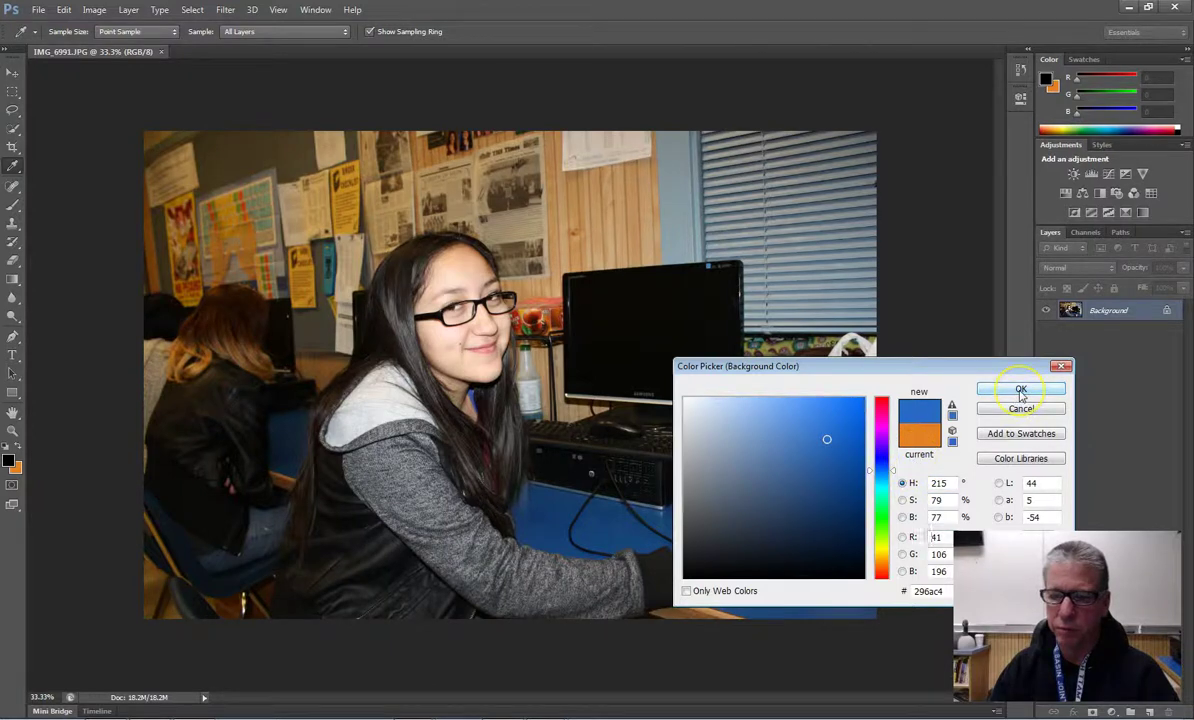
pyautogui.press('v')
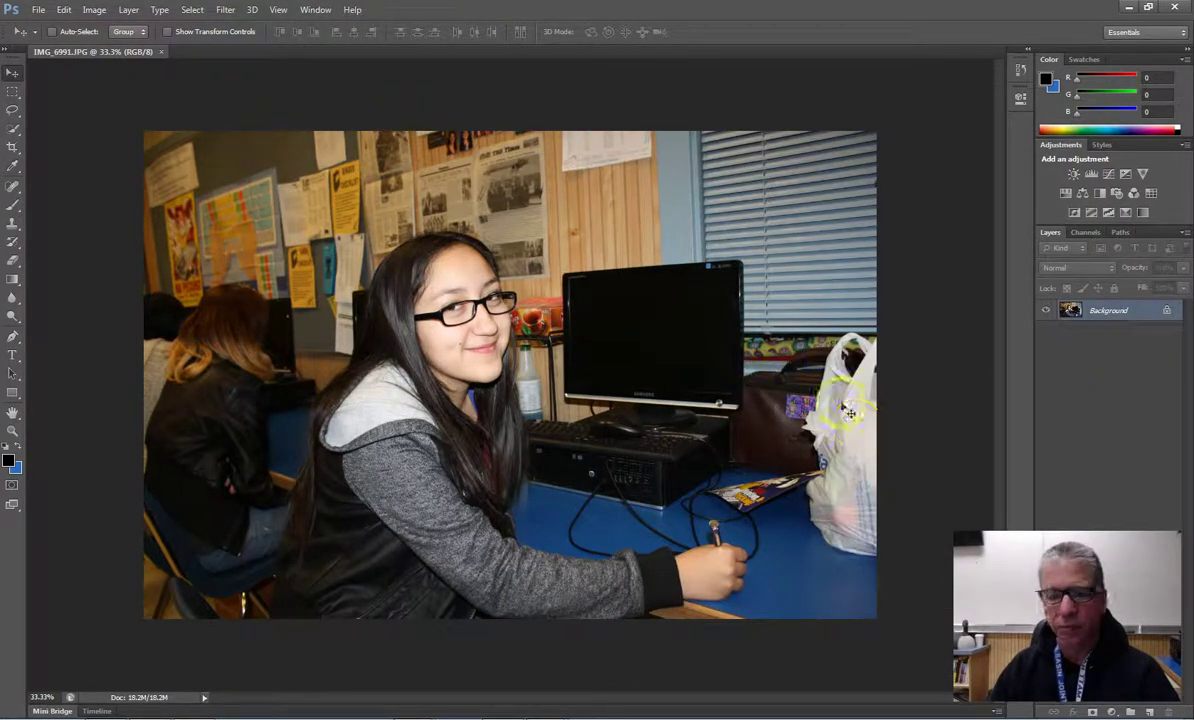
# - Crop outward on all four sides of IMG_6991.JPG to add a blue frame with a deeper lower margin, and return to the Move tool
pyautogui.press('c')
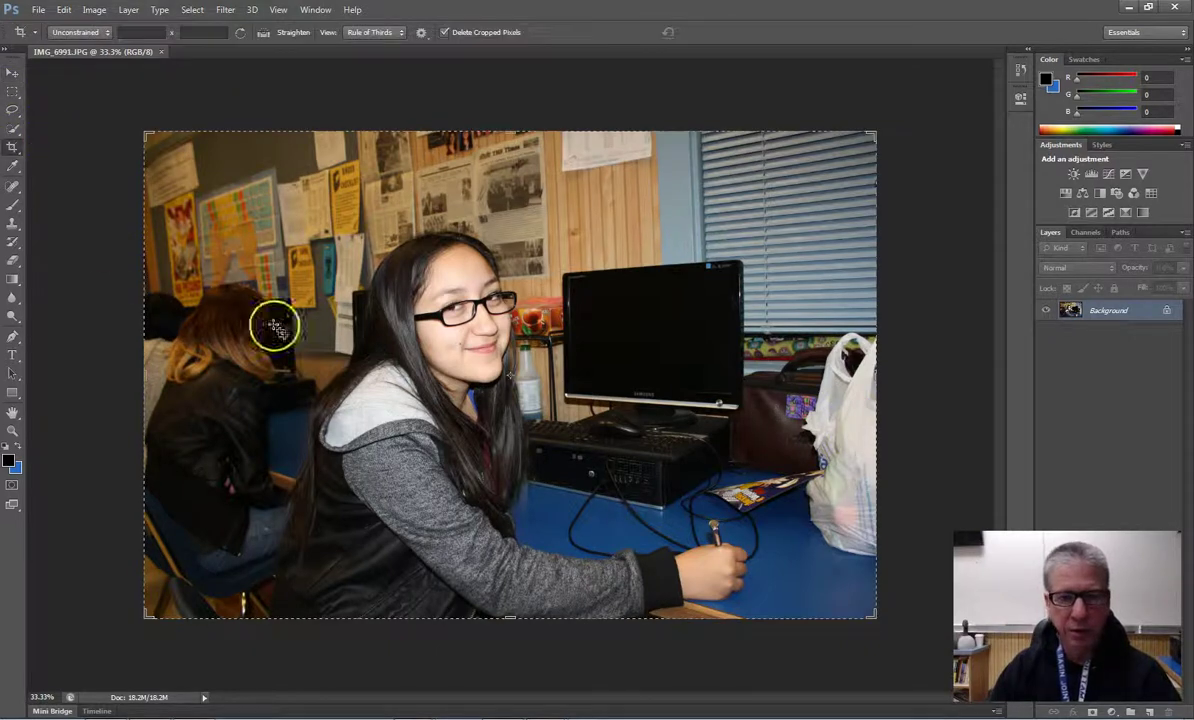
pyautogui.moveTo(878, 370); pyautogui.dragTo(885, 374)
pyautogui.moveTo(510, 132); pyautogui.dragTo(506, 116)
pyautogui.moveTo(511, 627); pyautogui.dragTo(514, 646)
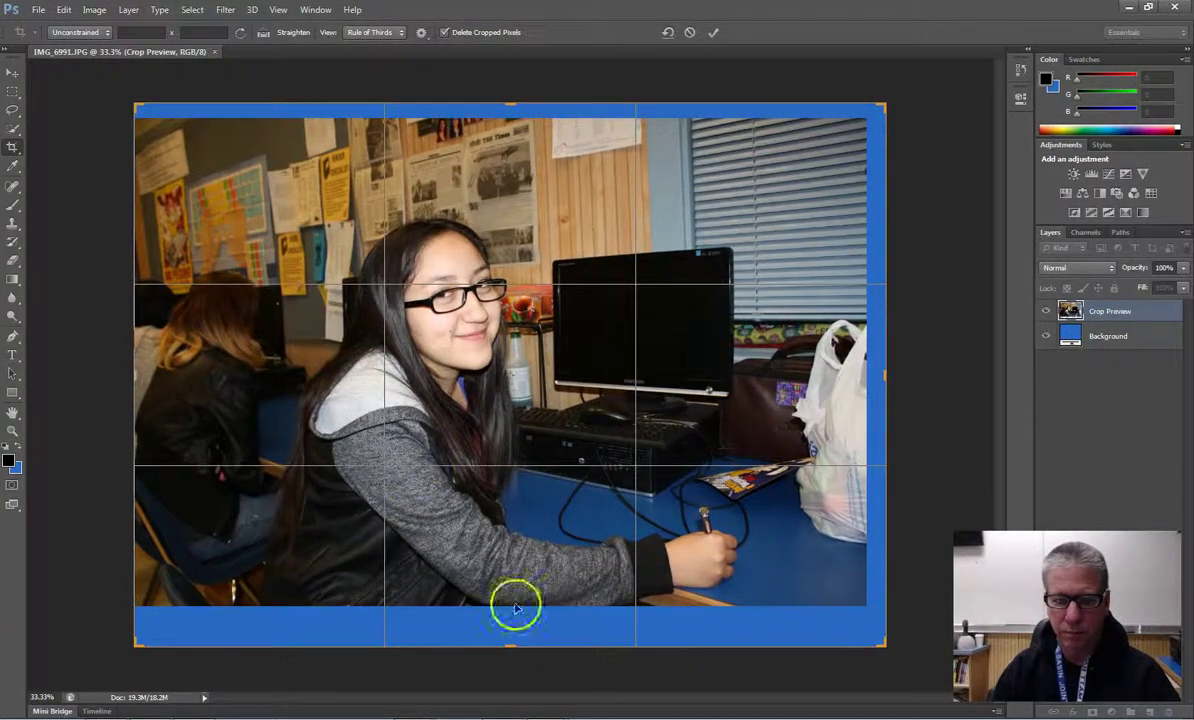
pyautogui.moveTo(133, 371); pyautogui.dragTo(125, 371)
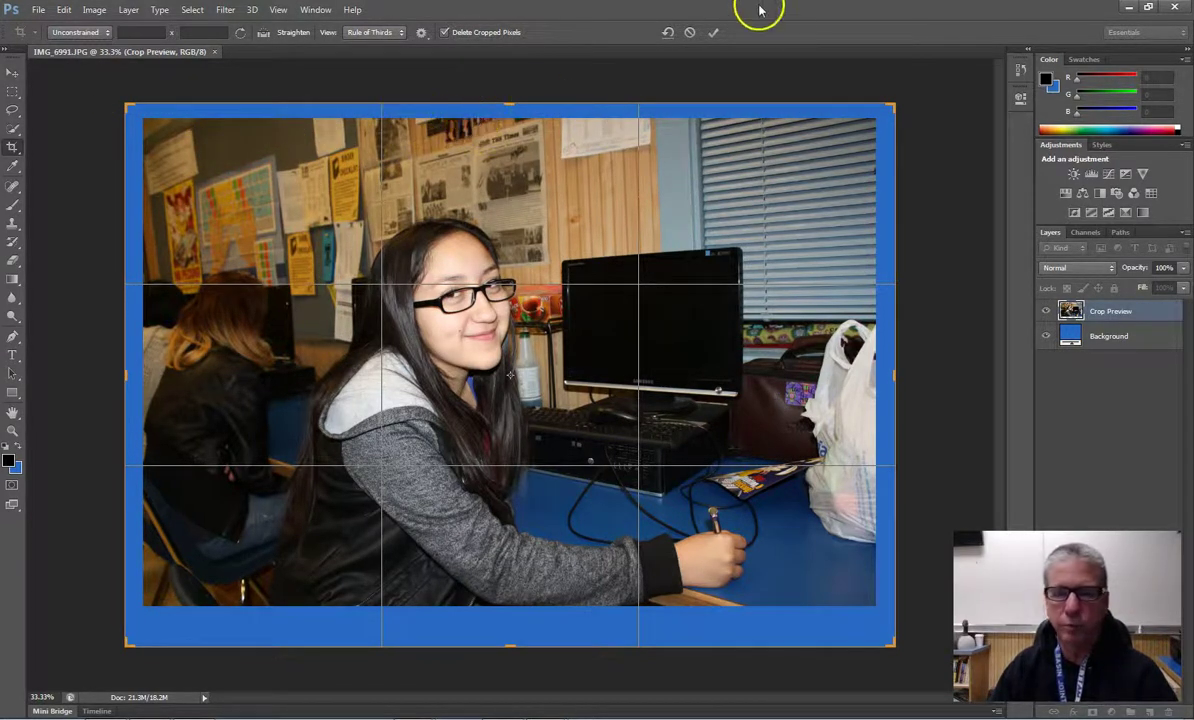
pyautogui.click(713, 37)
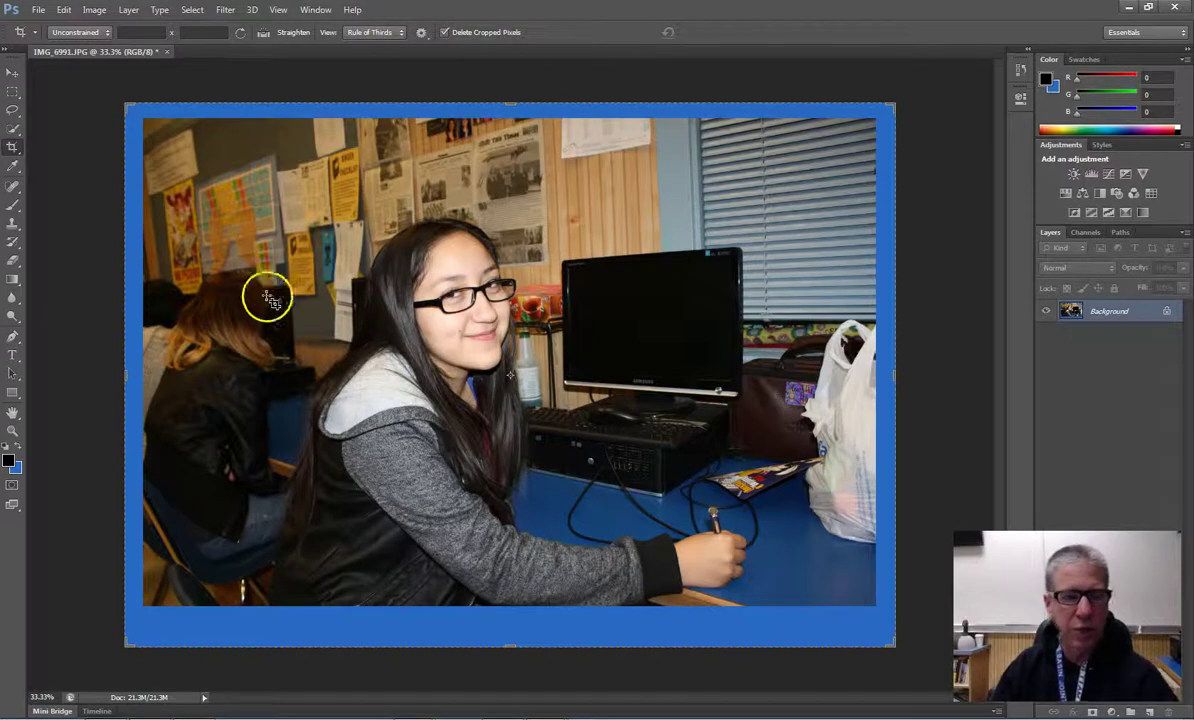
pyautogui.click(11, 76)
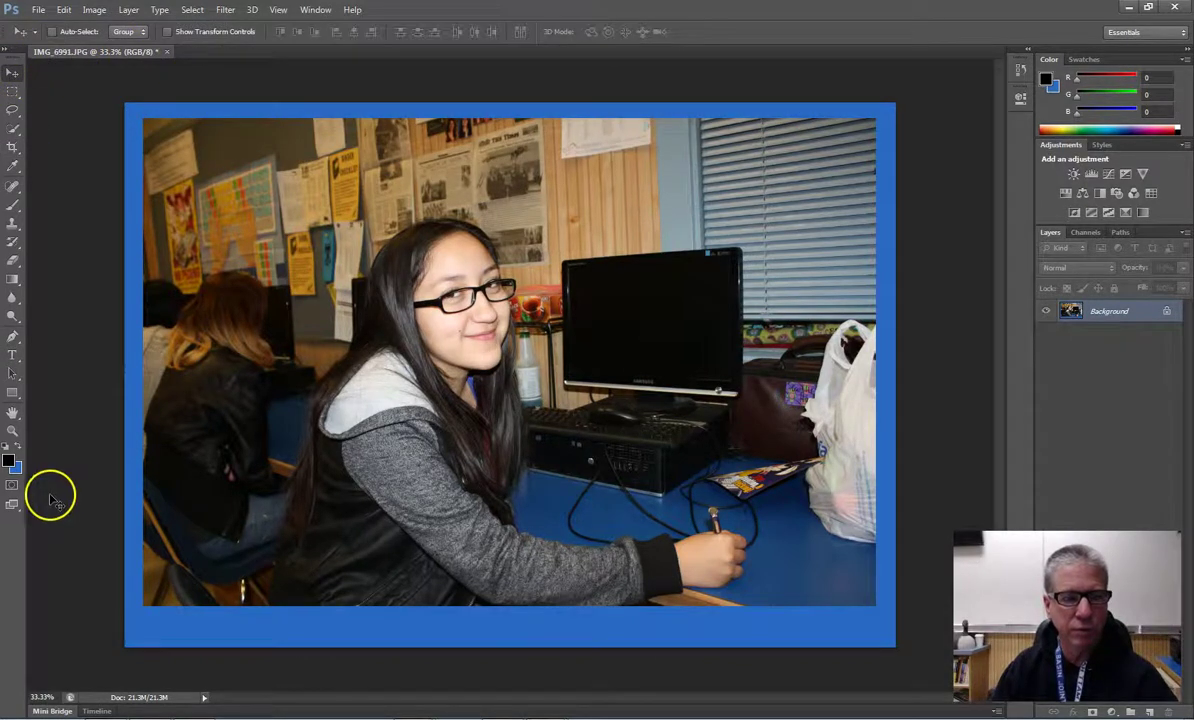
# - Change the background color to the lighter blue #7da0d1
pyautogui.click(15, 468)
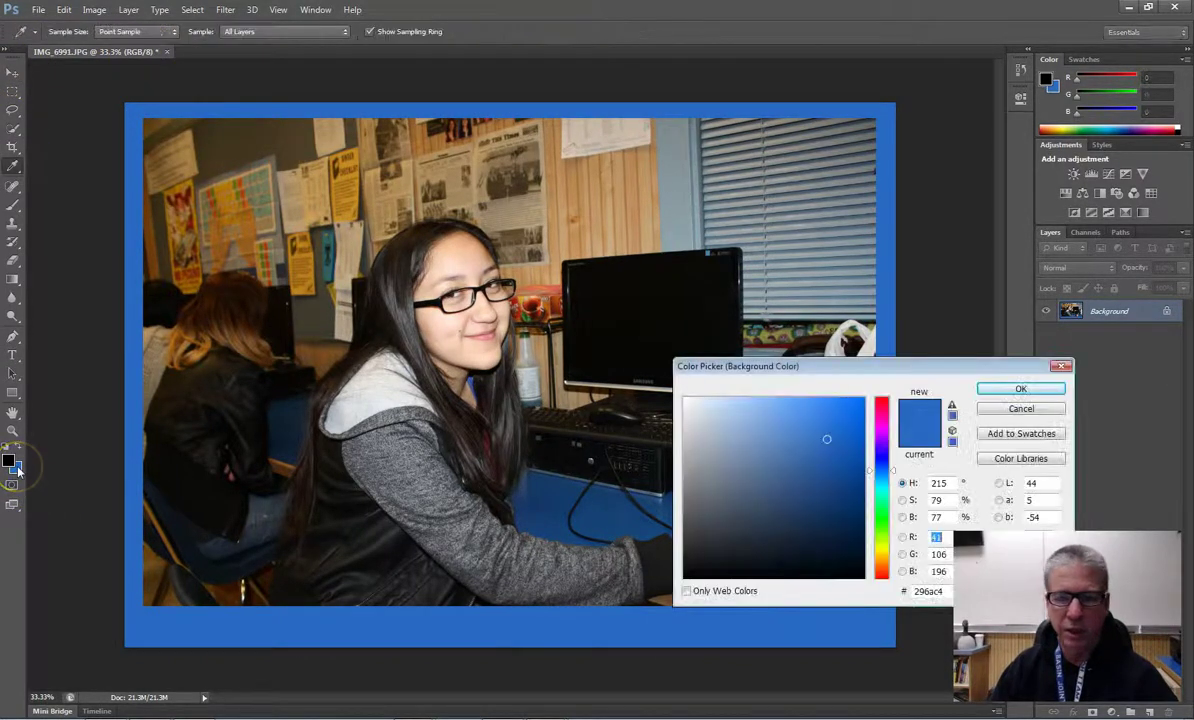
pyautogui.click(789, 438)
pyautogui.click(770, 431)
pyautogui.click(773, 413)
pyautogui.click(746, 432)
pyautogui.click(756, 430)
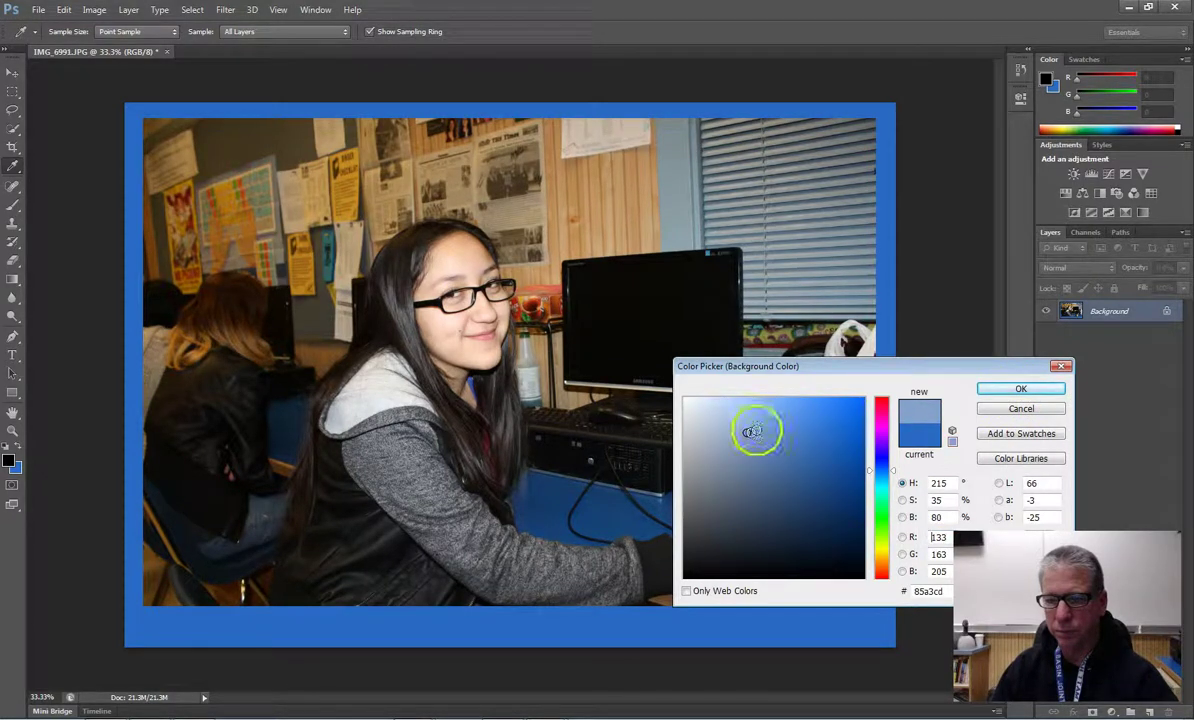
pyautogui.click(1016, 392)
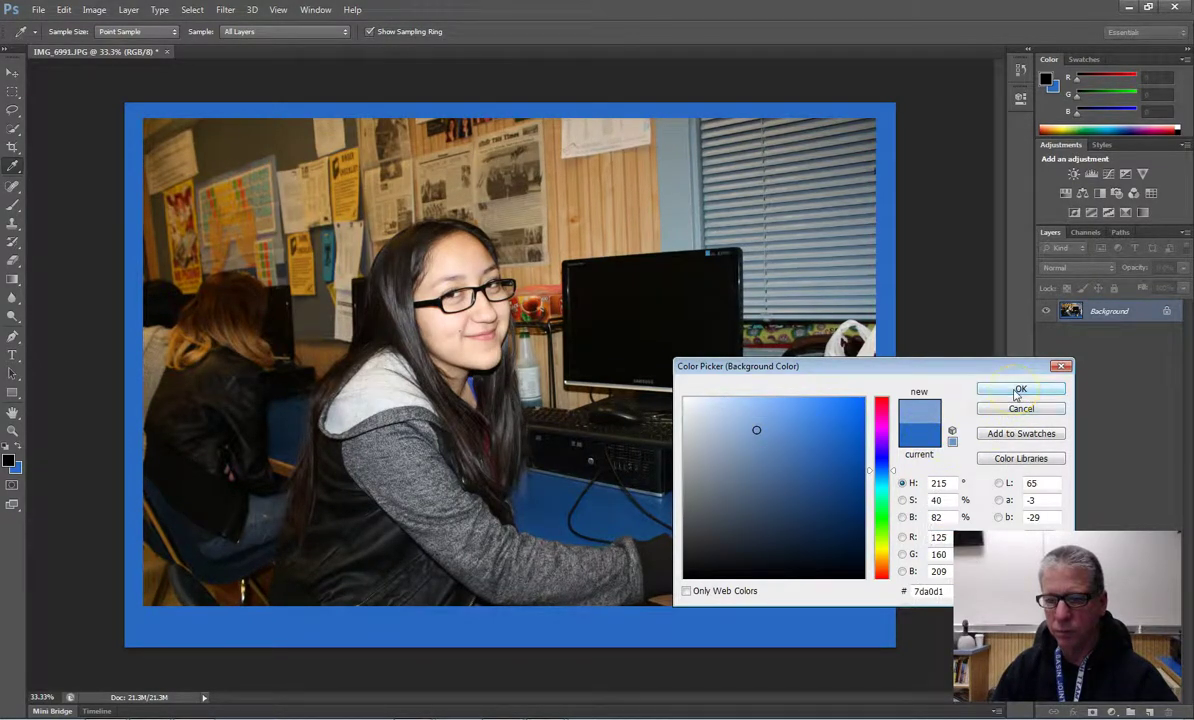
pyautogui.click(1016, 392)
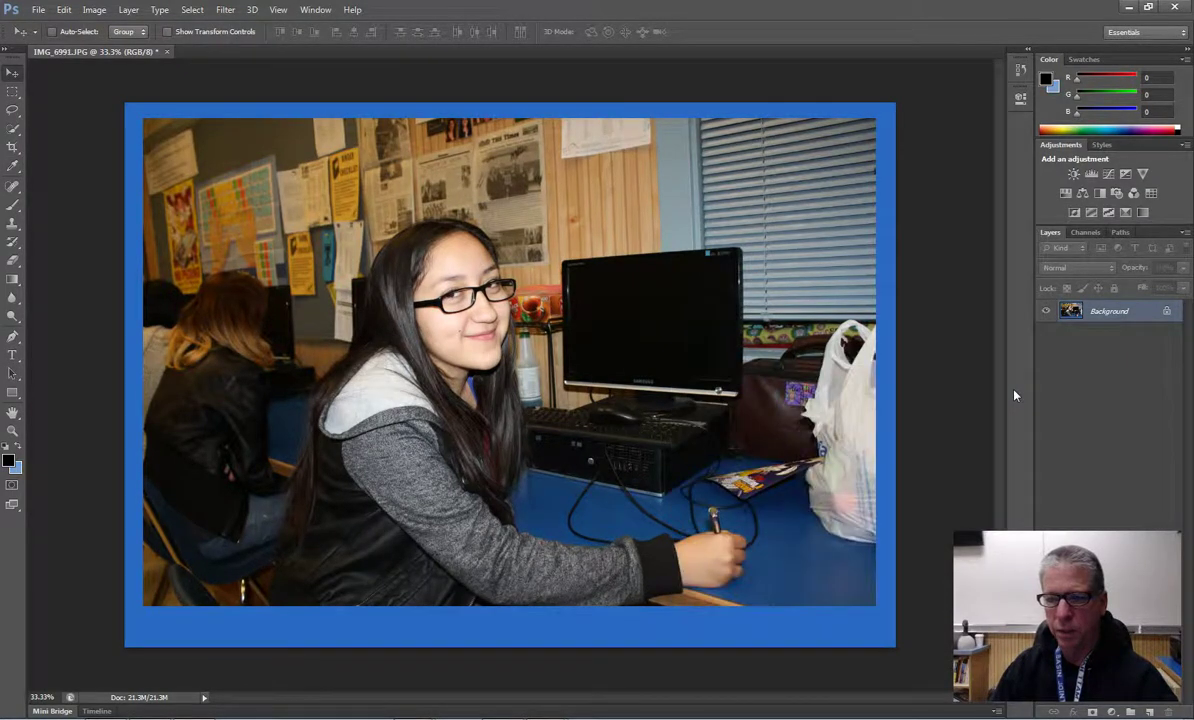
# - Crop outward on all four sides of IMG_6991.JPG to add a narrow light-blue border outside the blue frame
pyautogui.click(14, 148)
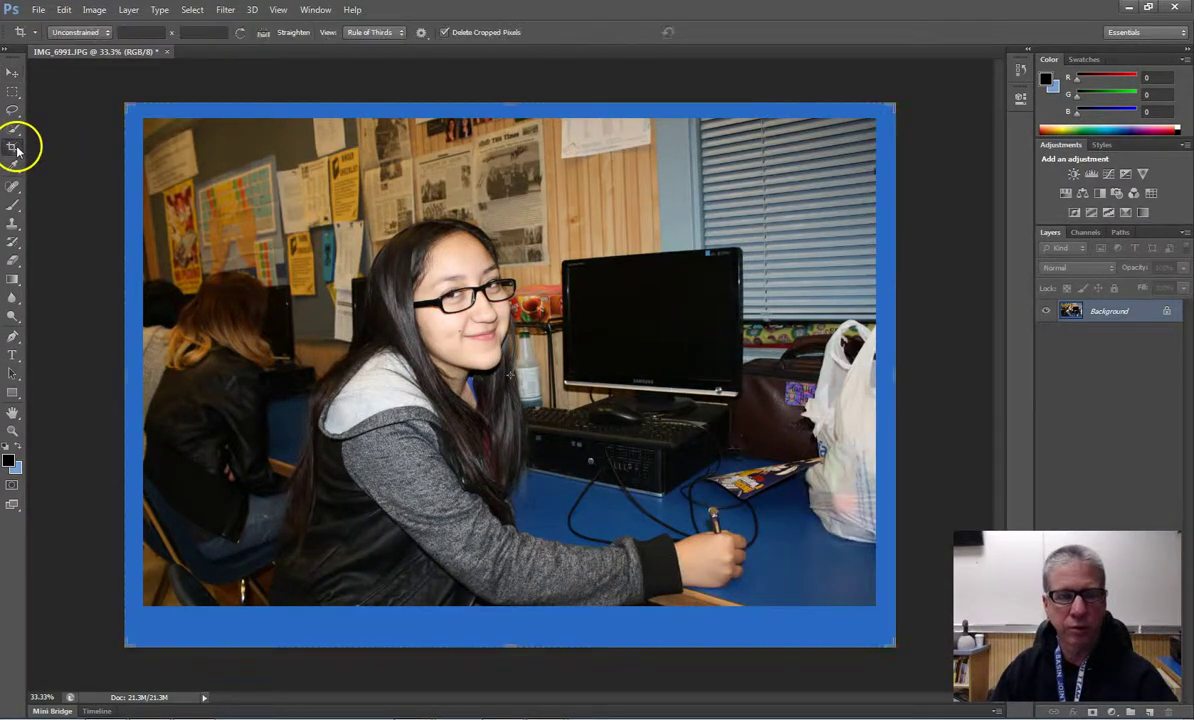
pyautogui.moveTo(511, 100); pyautogui.dragTo(510, 99)
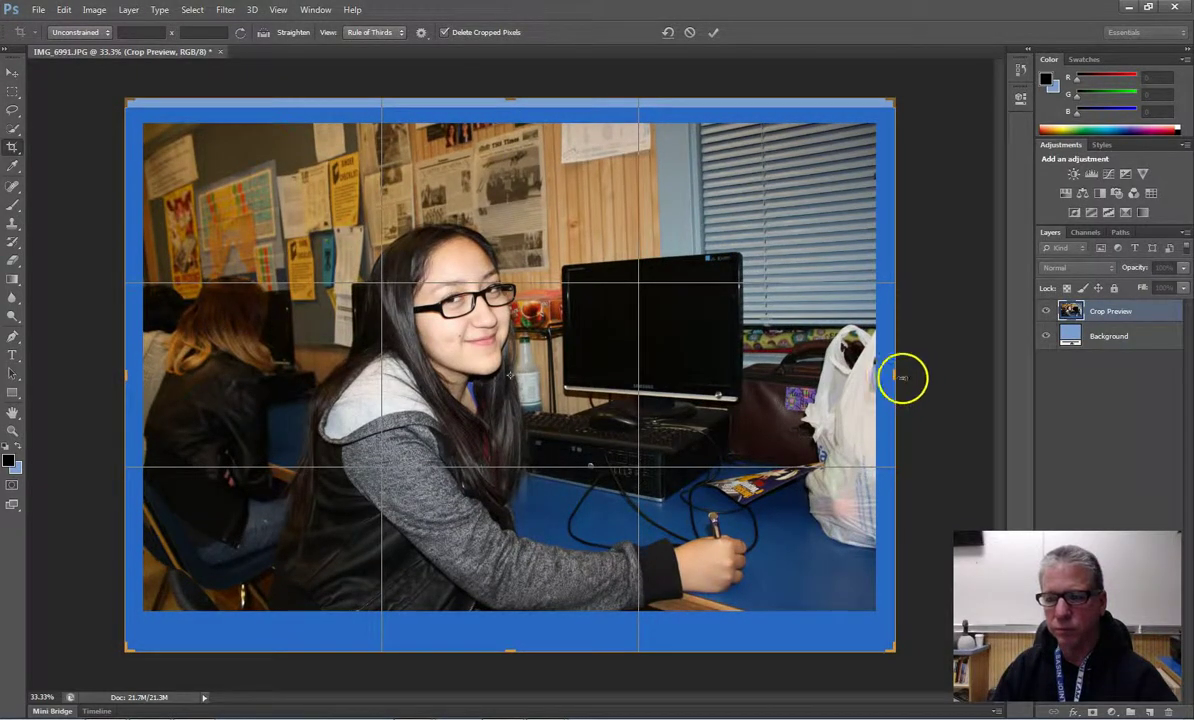
pyautogui.moveTo(898, 376); pyautogui.dragTo(903, 376)
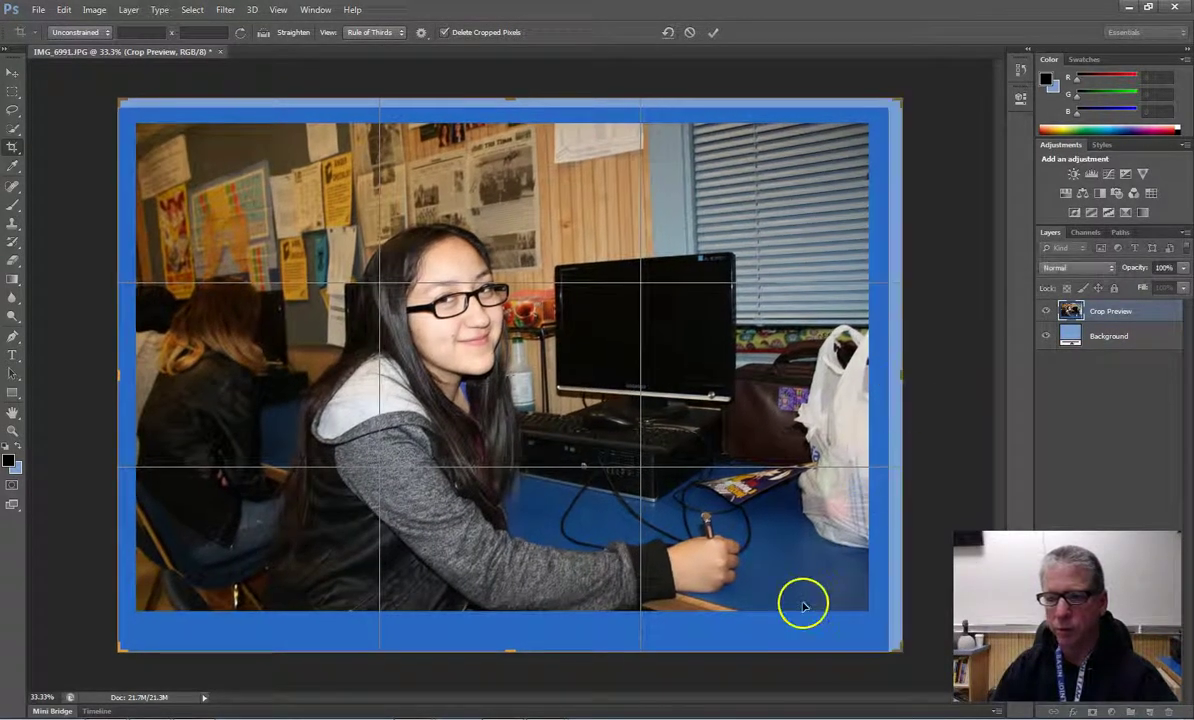
pyautogui.moveTo(511, 649); pyautogui.dragTo(511, 658)
pyautogui.moveTo(120, 381); pyautogui.dragTo(108, 378)
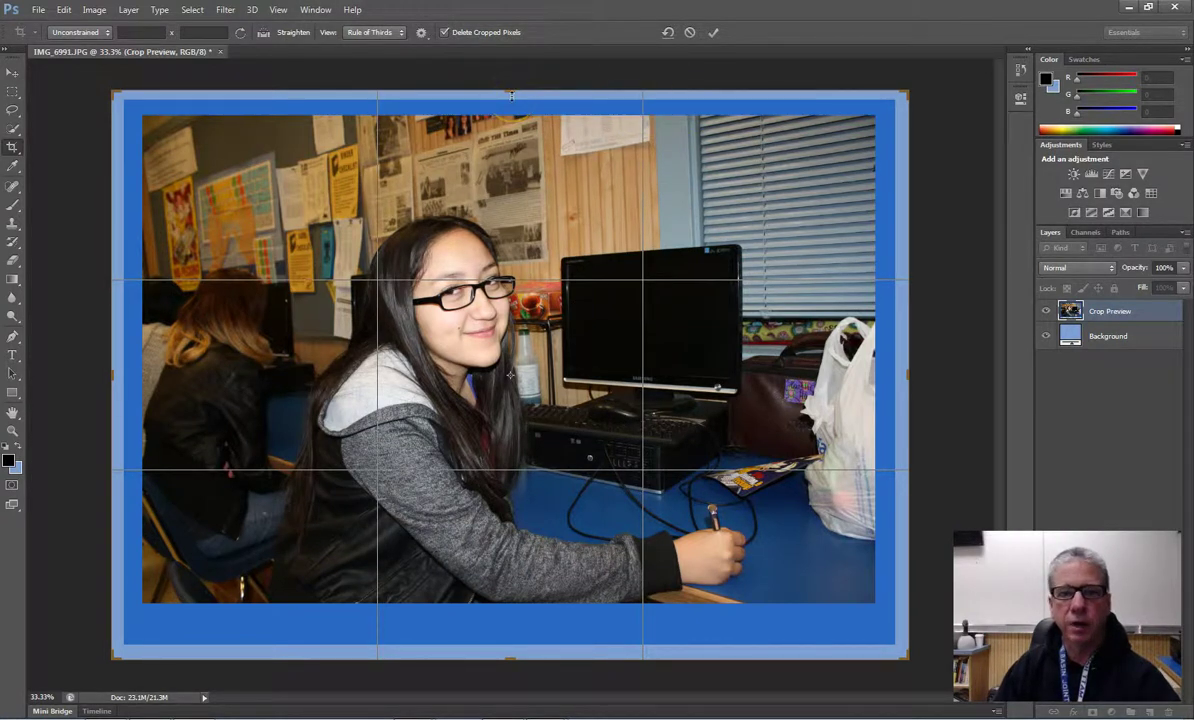
pyautogui.click(714, 32)
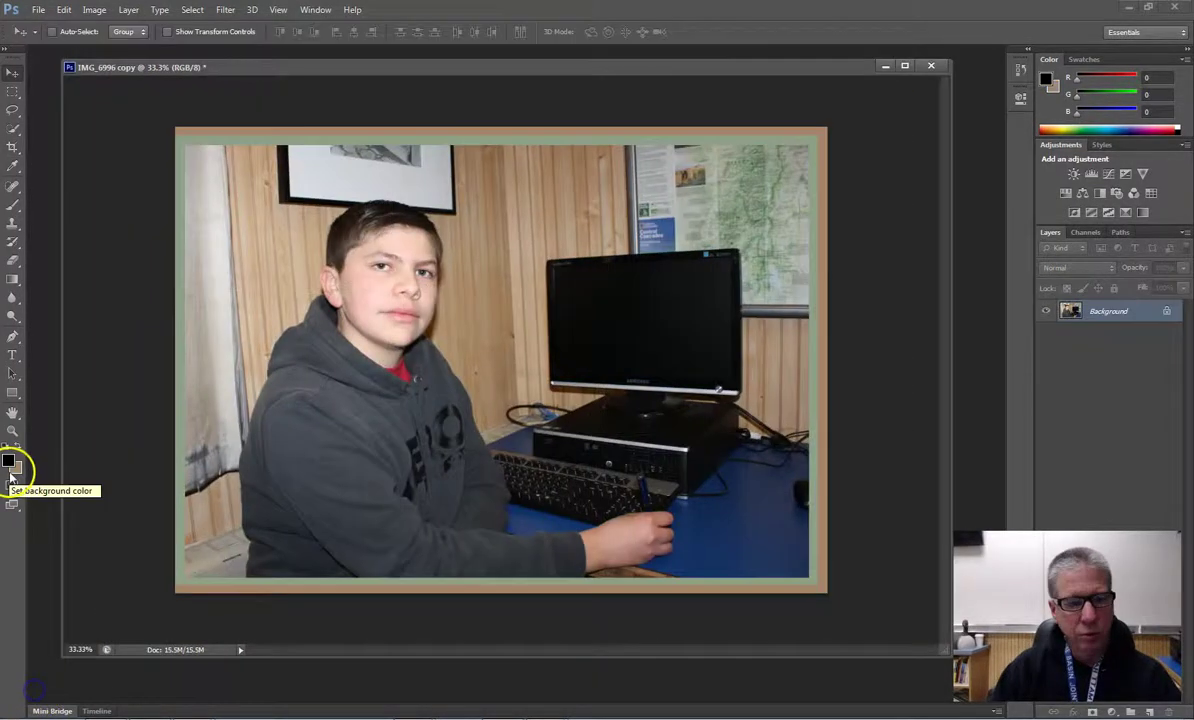
# - Set the background color to a bright orange for the IMG_6996 copy photo
pyautogui.click(15, 467)
pyautogui.click(837, 416)
pyautogui.click(1008, 389)
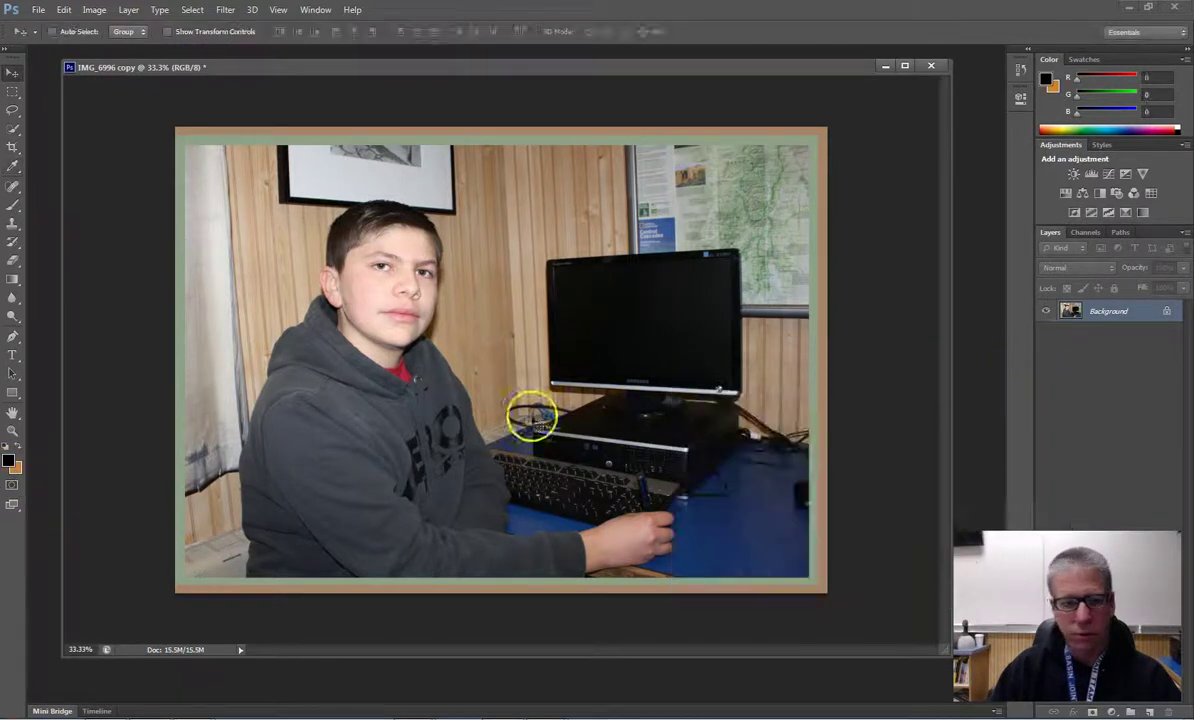
# - Crop IMG_6996 copy outward only along its left and upper edges to add thin orange strips outside the frame
pyautogui.click(10, 150)
pyautogui.moveTo(173, 355); pyautogui.dragTo(168, 357)
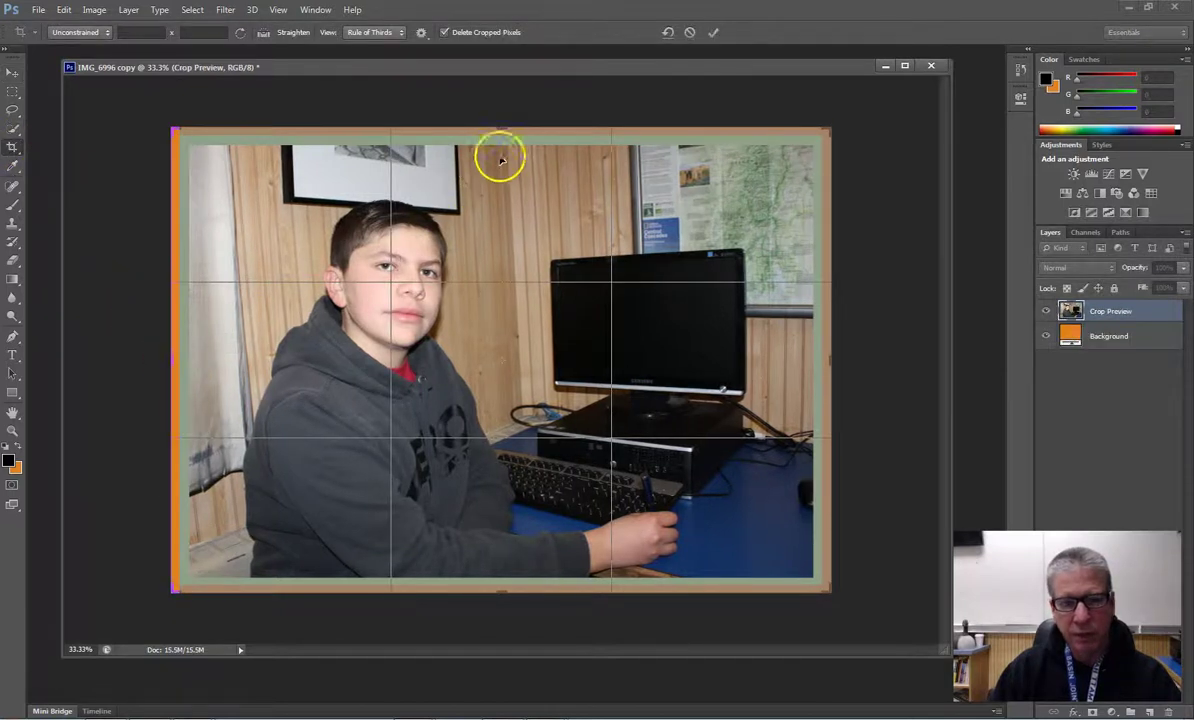
pyautogui.moveTo(502, 126); pyautogui.dragTo(502, 121)
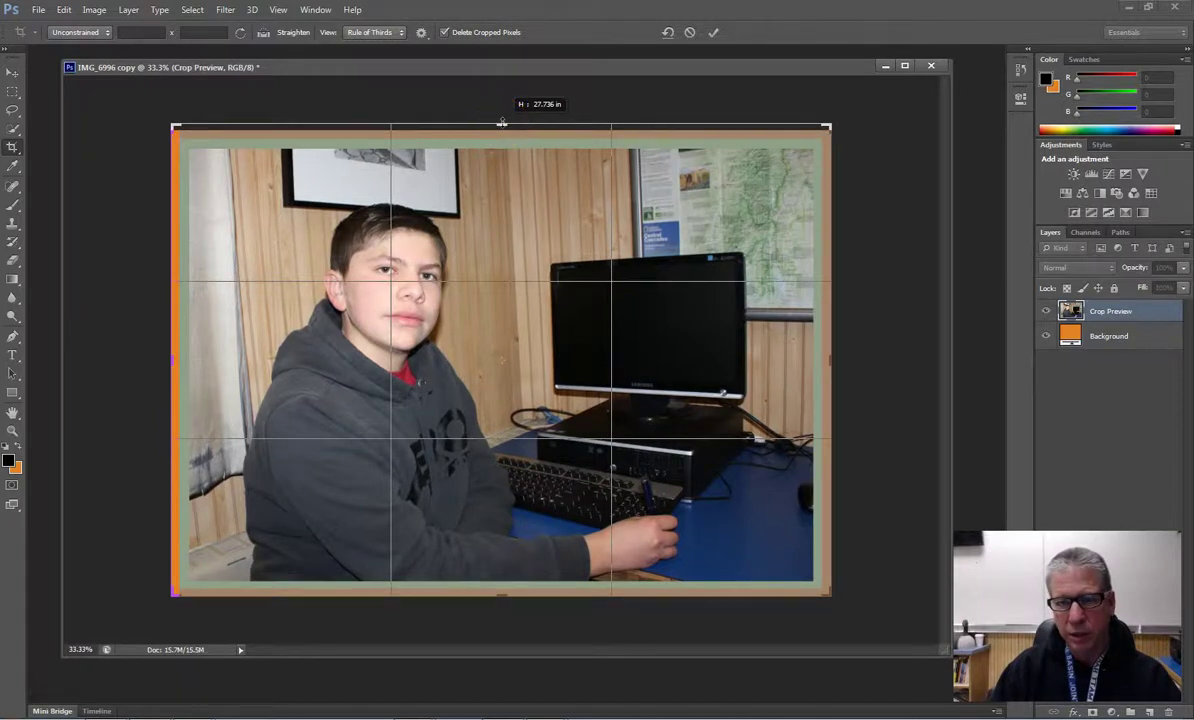
pyautogui.moveTo(502, 121); pyautogui.dragTo(502, 119)
pyautogui.click(712, 32)
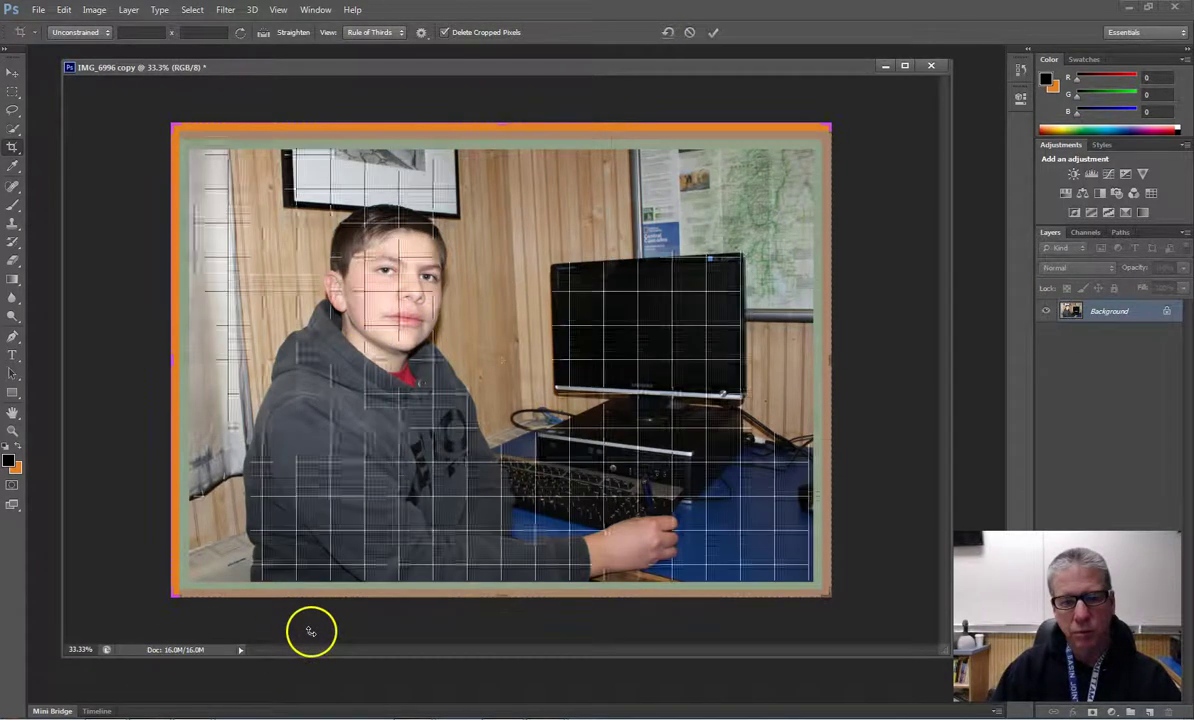